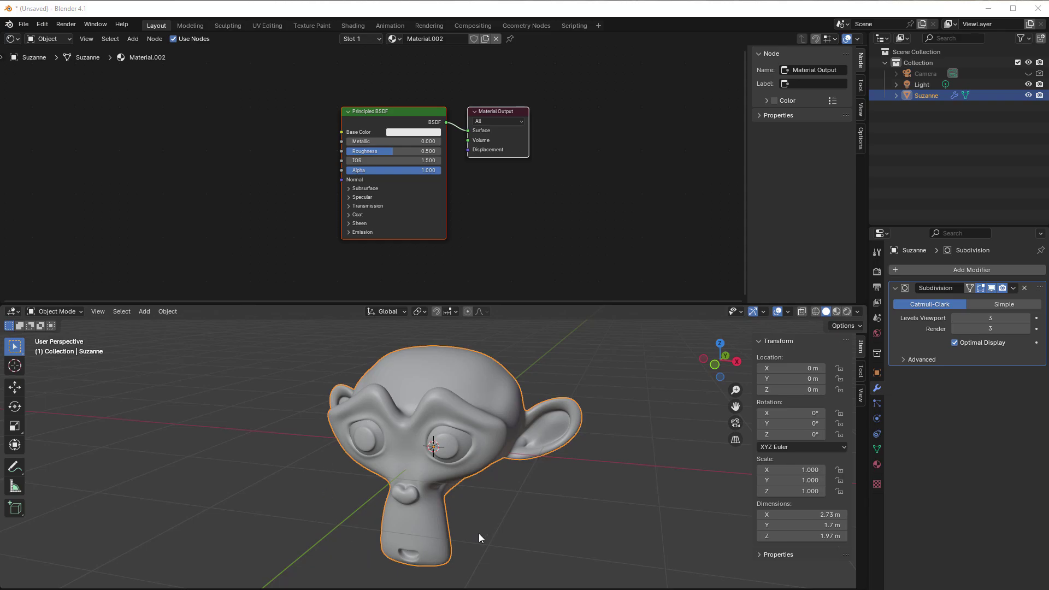
- Put Suzanne into Vertex Paint mode and fill the whole mesh with white using Set Vertex Colors
left_click(56, 311)
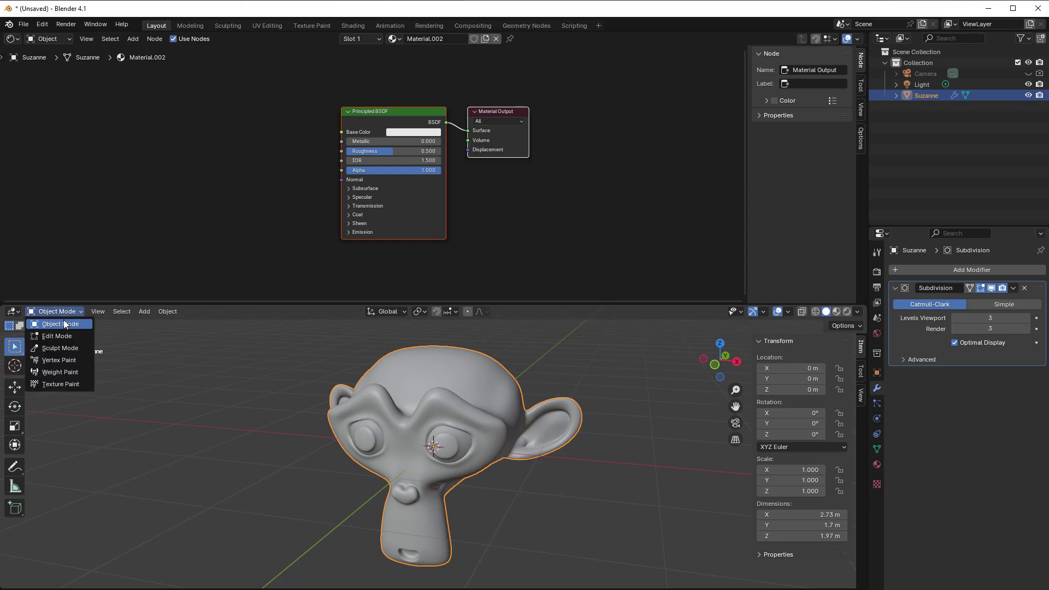
left_click(59, 362)
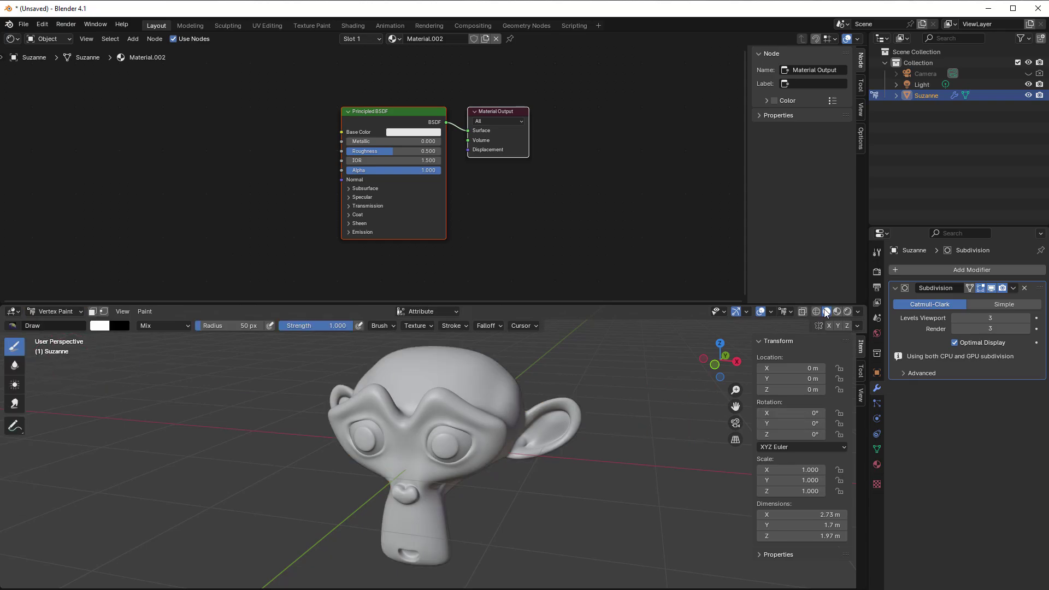
left_click(99, 327)
left_click(99, 330)
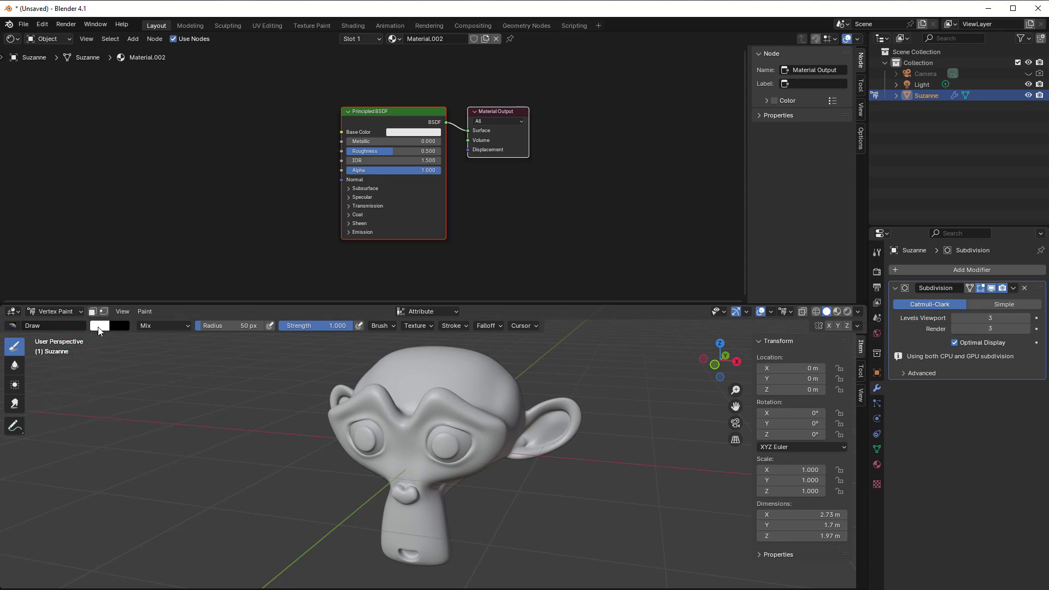
left_click(146, 312)
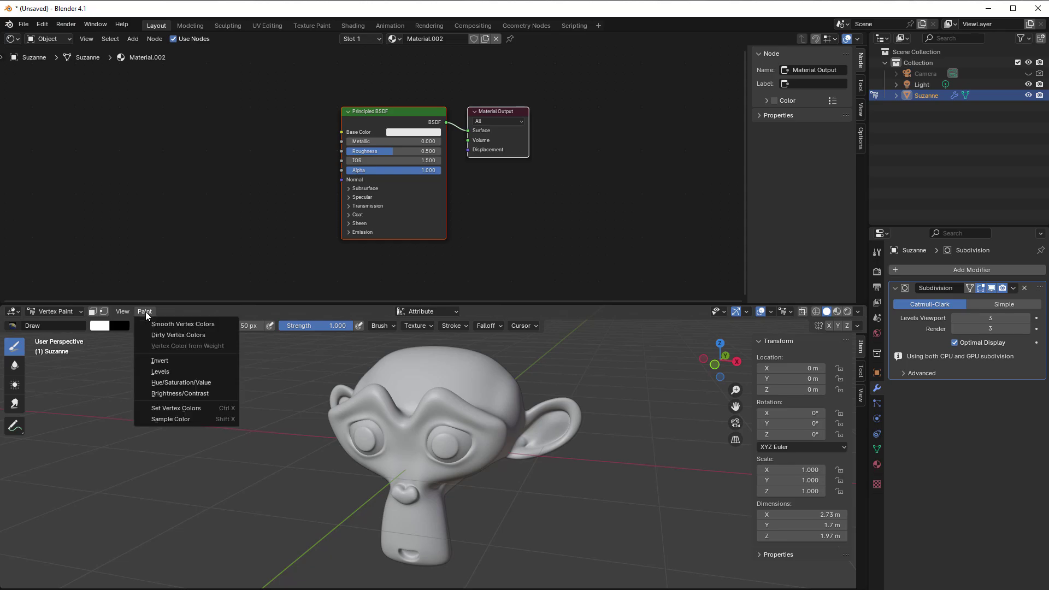
left_click(191, 408)
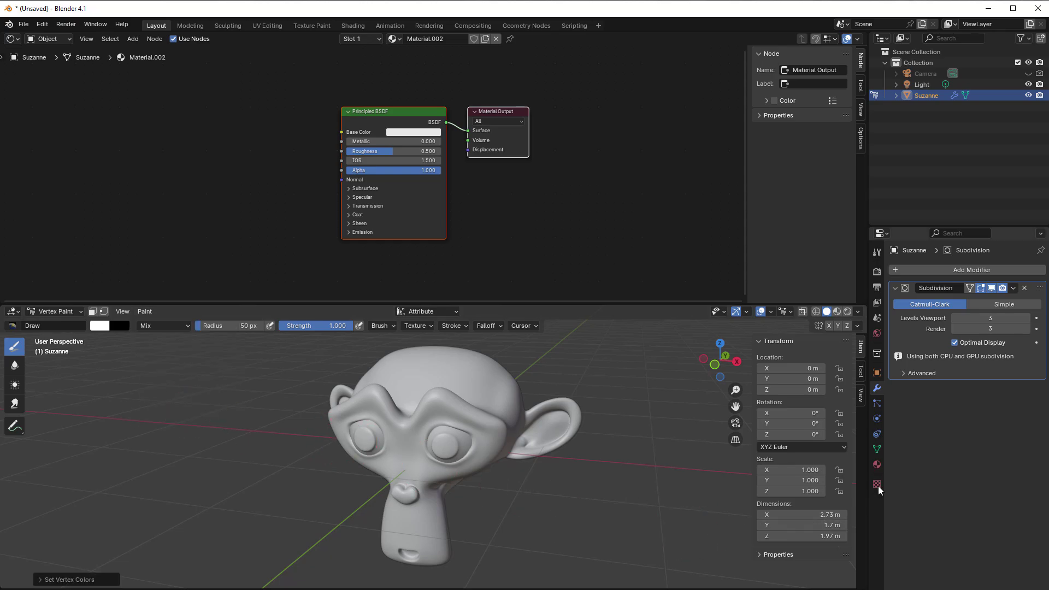
- Rename Suzanne's color attribute to Dirt in the mesh data properties
left_click(880, 450)
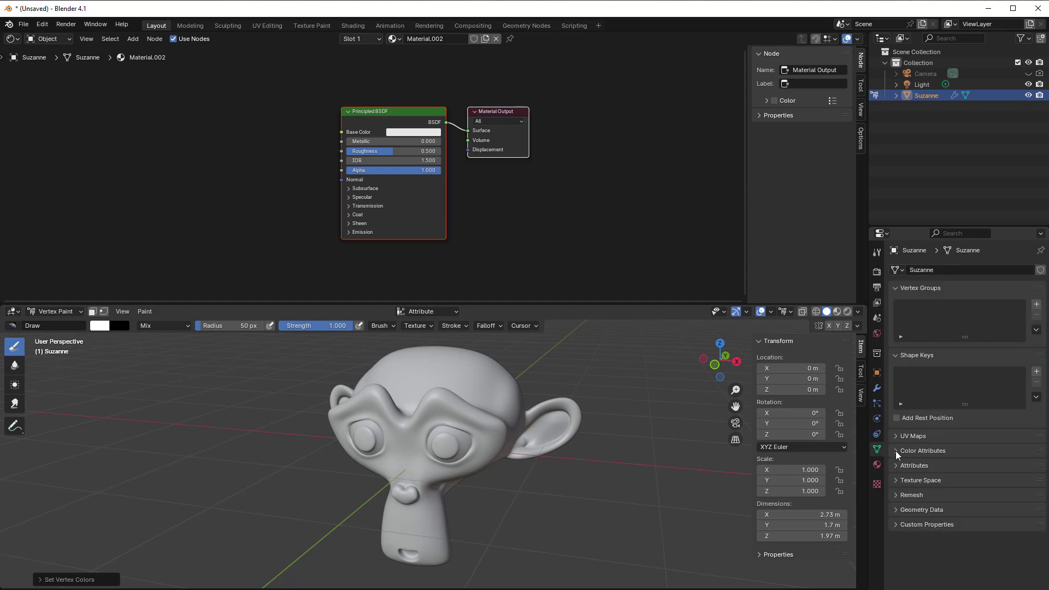
left_click(896, 450)
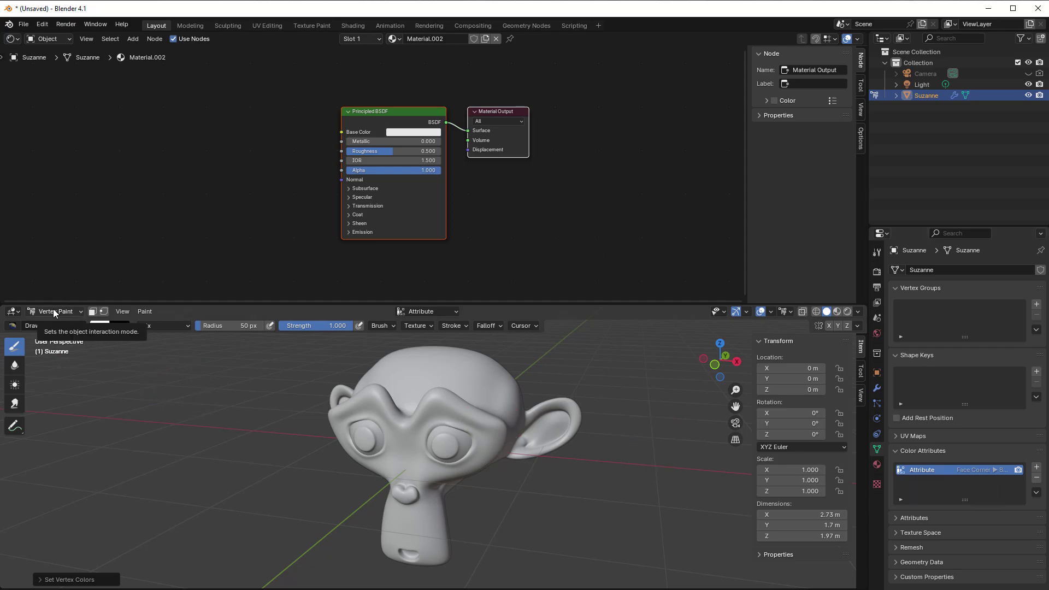
double_click(930, 468)
type("Dirt")
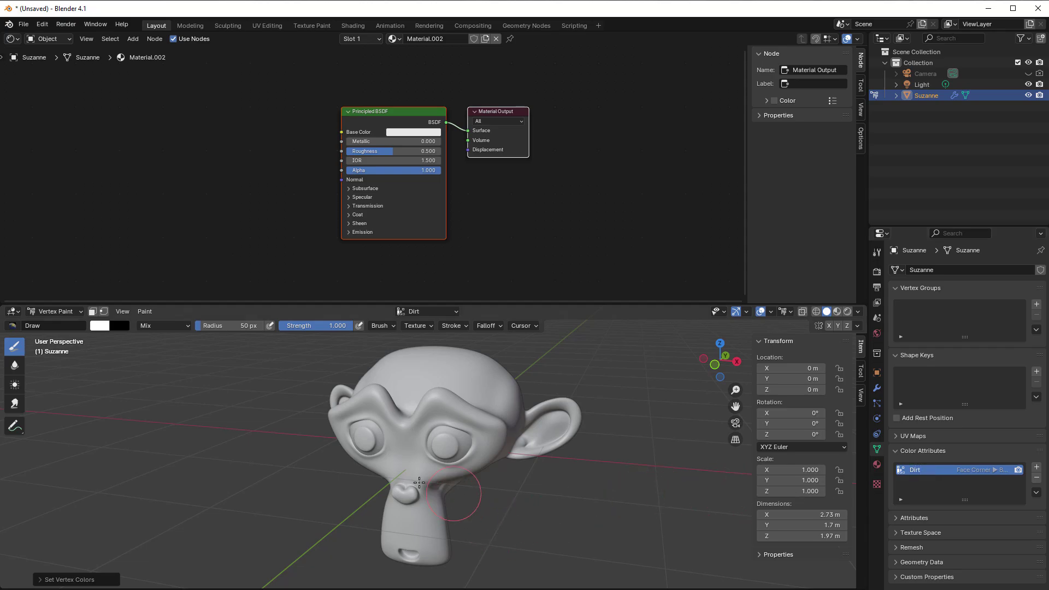
- Apply Dirty Vertex Colors to the Dirt attribute and show the operation's settings
left_click(145, 311)
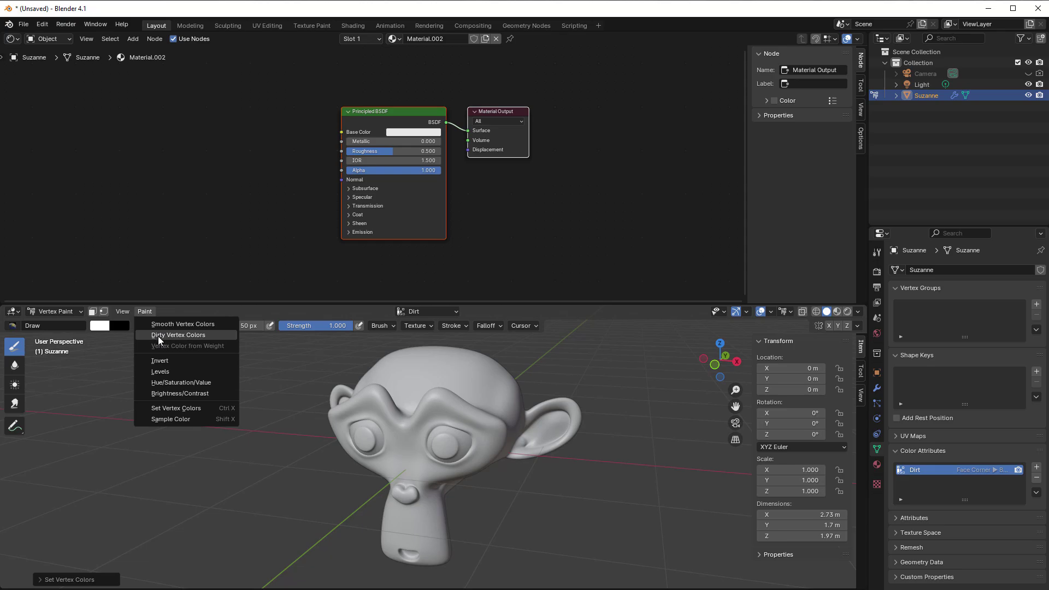
left_click(178, 335)
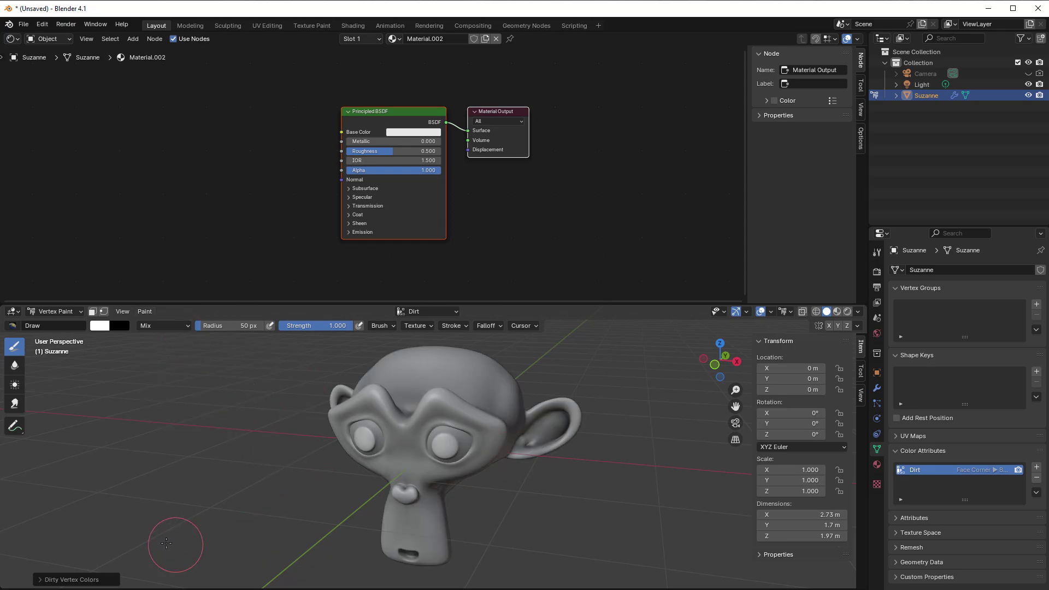
left_click(40, 580)
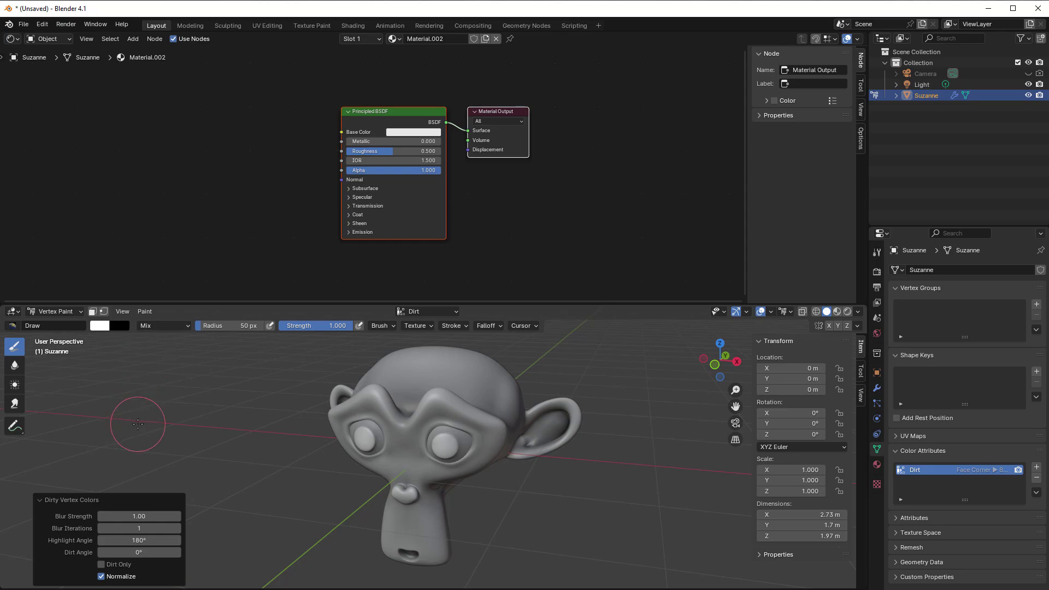
left_click(144, 314)
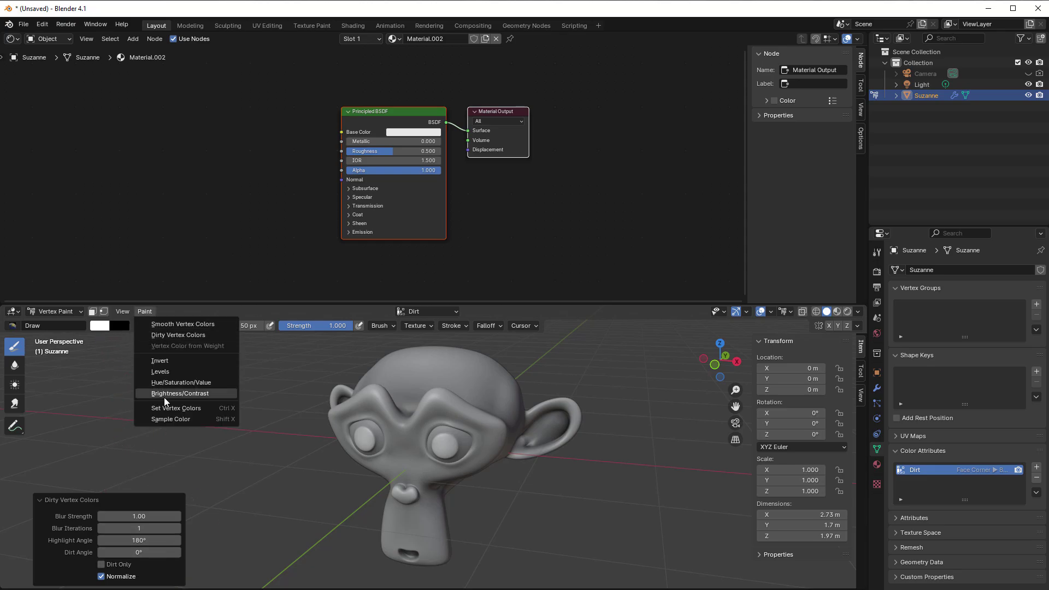
left_click(144, 312)
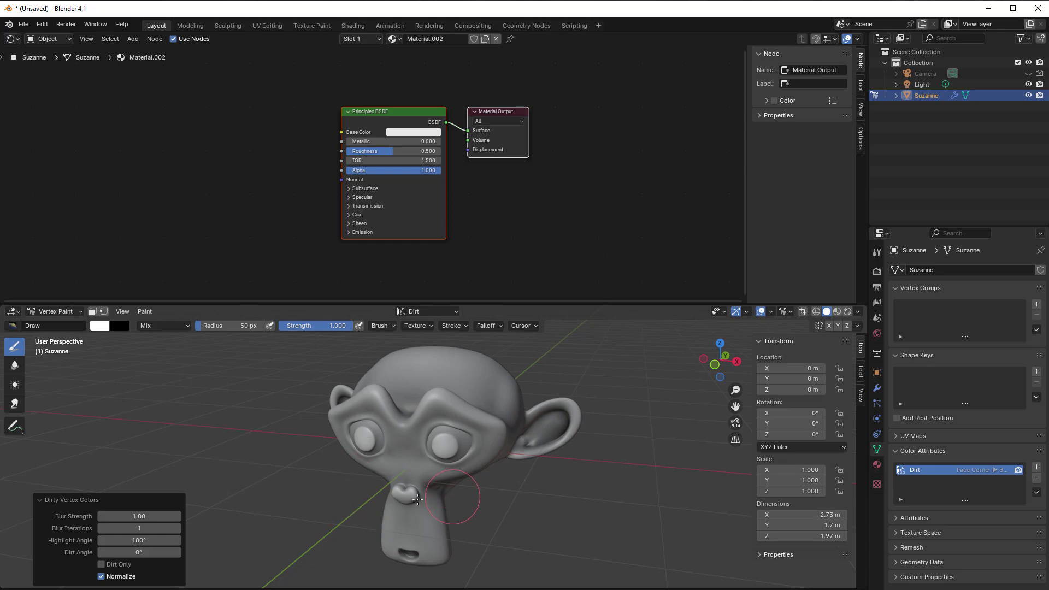
- Return to Object Mode and add a Color Attribute node ahead of the Principled BSDF in Suzanne's material
left_click(62, 311)
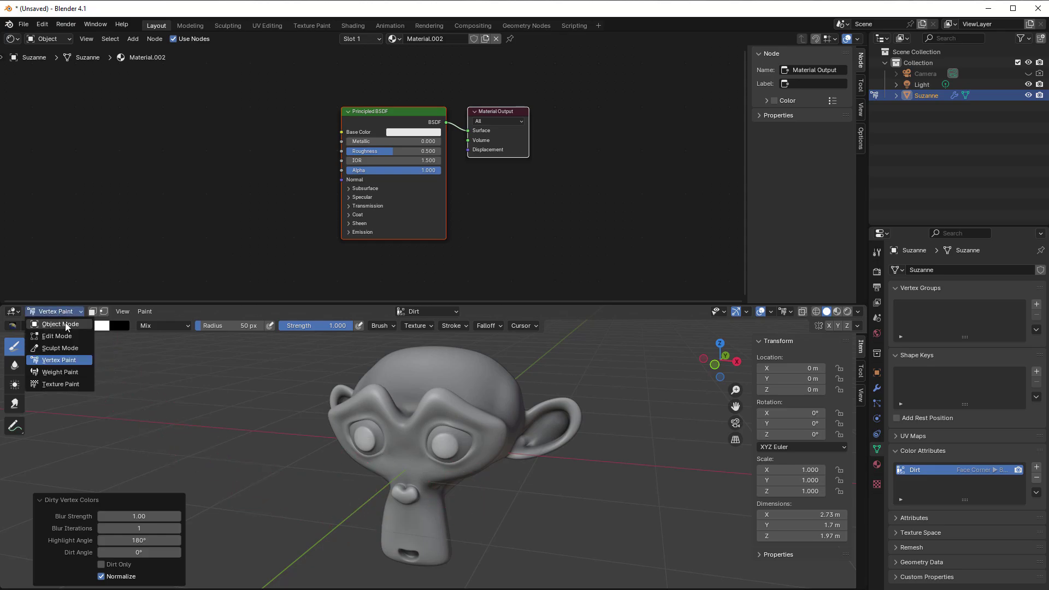
left_click(65, 322)
middle_click_drag(244, 233, 359, 236)
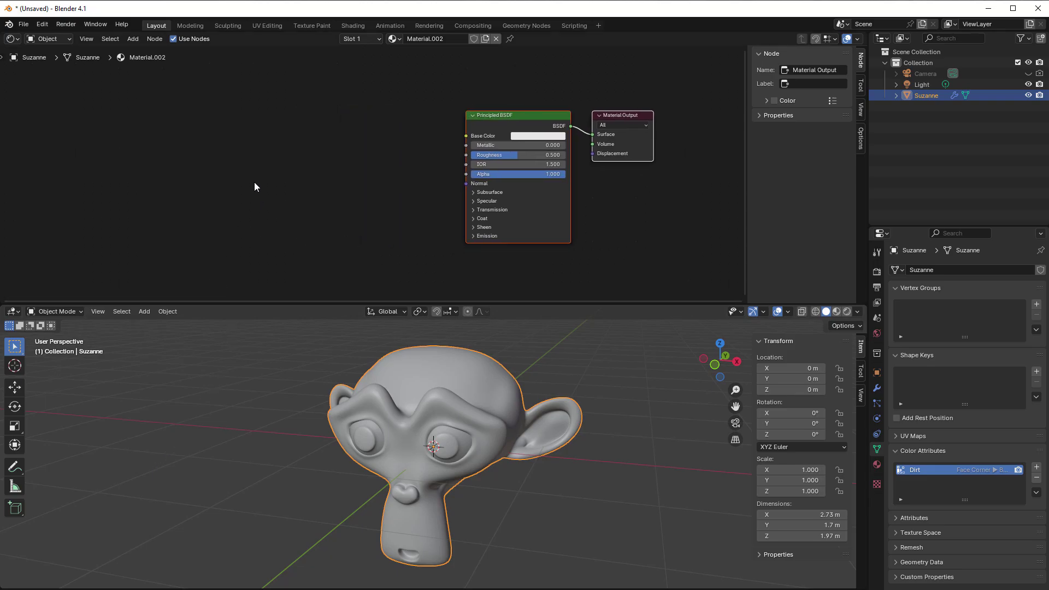
left_click(221, 173)
key("shift+a")
mouse_move(213, 188)
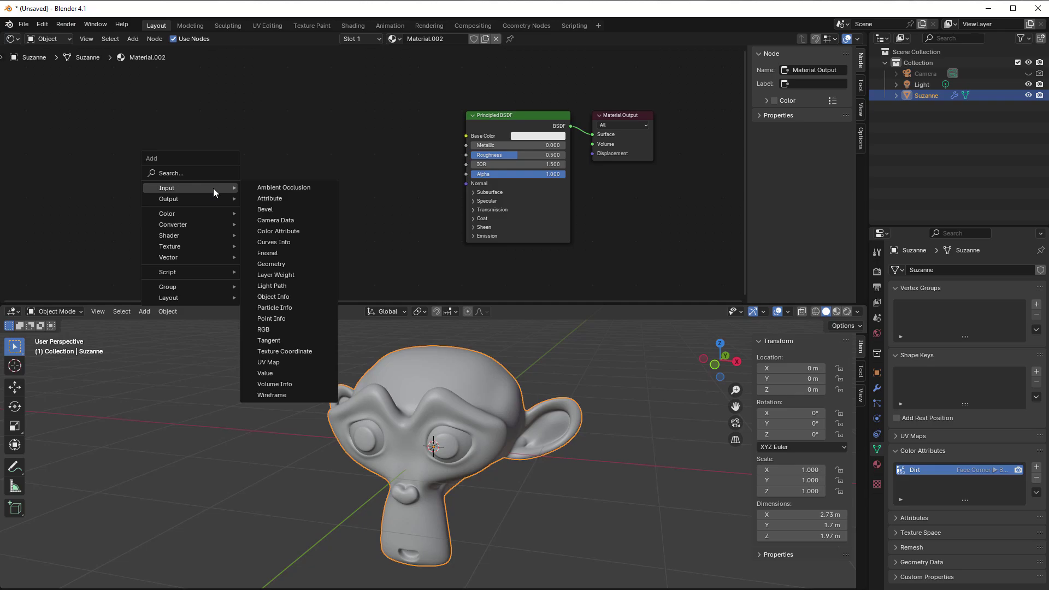
left_click(289, 232)
left_click(210, 153)
scroll(210, 153, "up", 2)
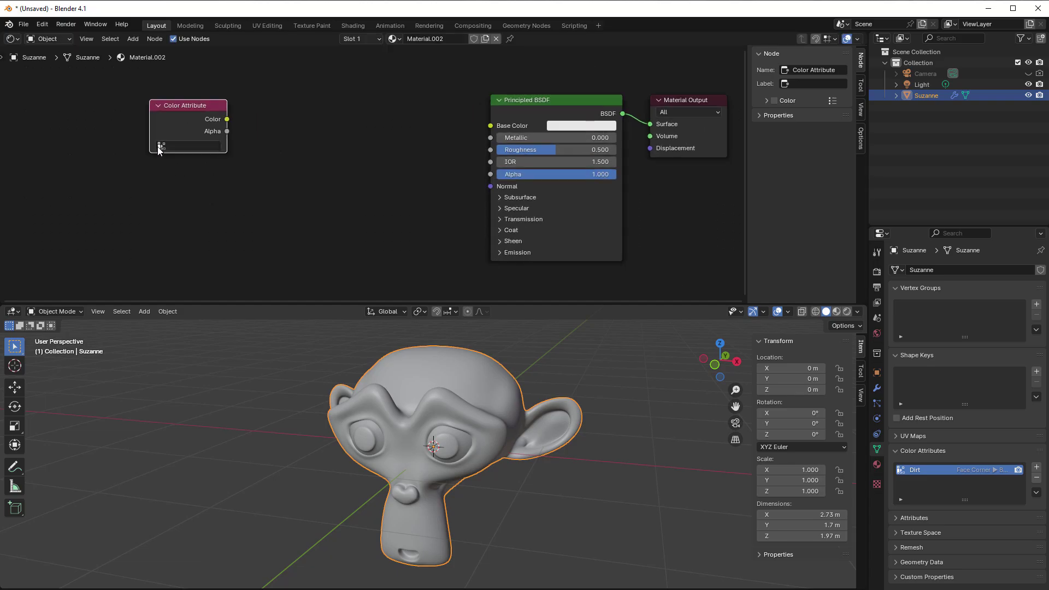
- Choose the Dirt layer in the Color Attribute node and connect its Color output to the Principled BSDF's Base Color
left_click(160, 148)
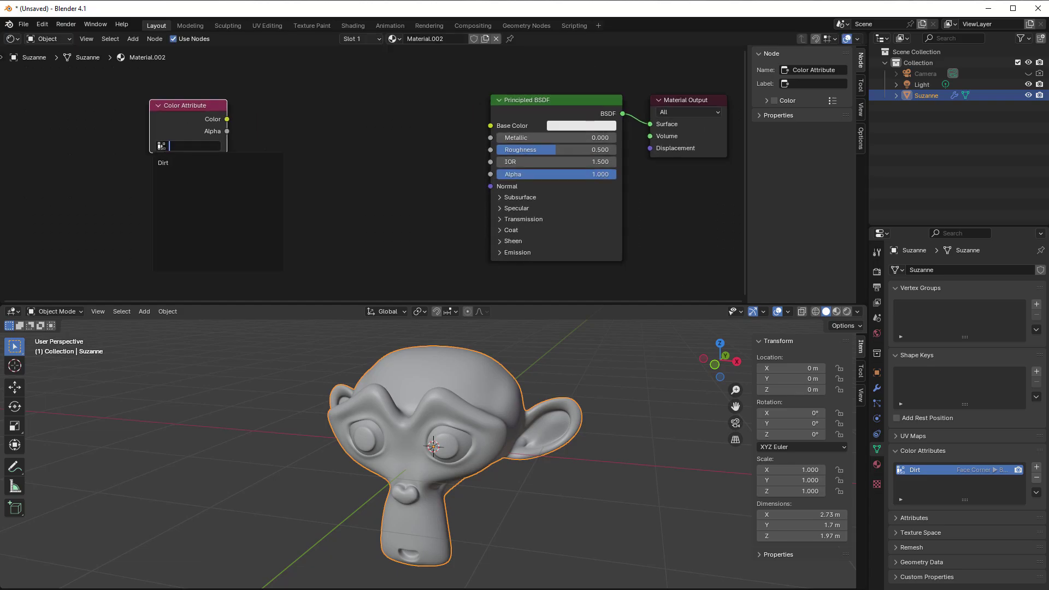
left_click(173, 162)
left_click_drag(226, 119, 490, 126)
- Show the viewport in rendered shading and move the light in front of Suzanne's face, to about X 0.17, Y -3.46, Z 2.71 m
left_click(847, 311)
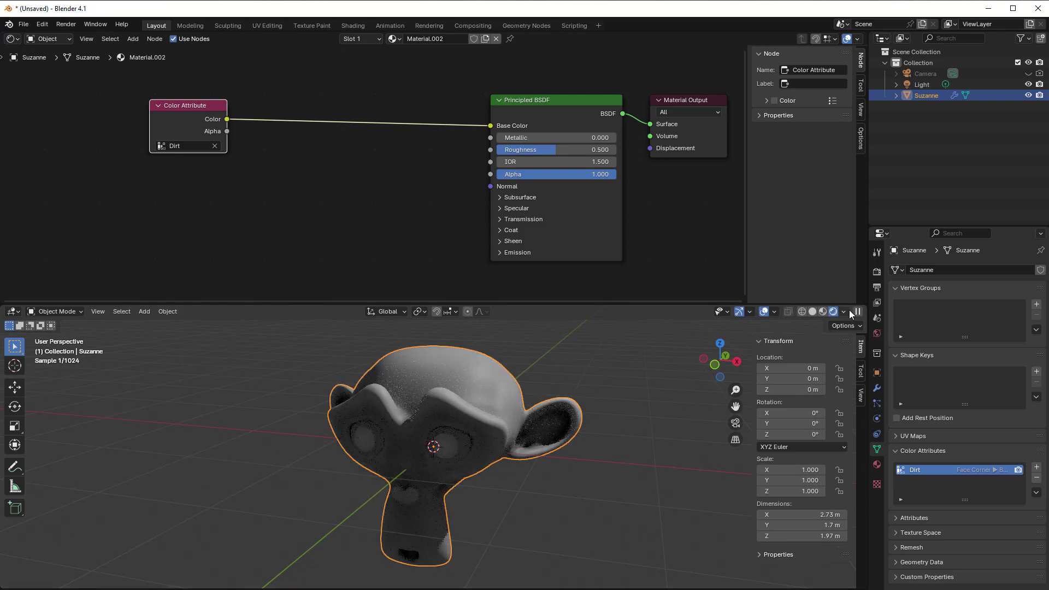
mouse_move(480, 438)
middle_mouse_down()
mouse_move(390, 448)
mouse_move(349, 440)
mouse_move(510, 437)
mouse_move(490, 450)
mouse_move(414, 446)
middle_mouse_up()
scroll(414, 446, "down", 6)
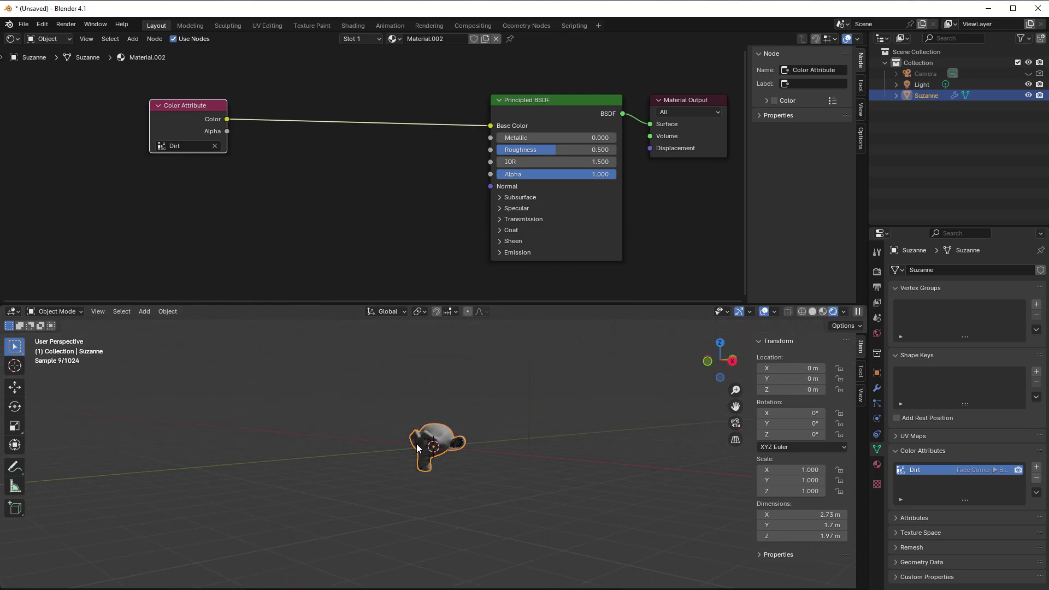
left_click(470, 389)
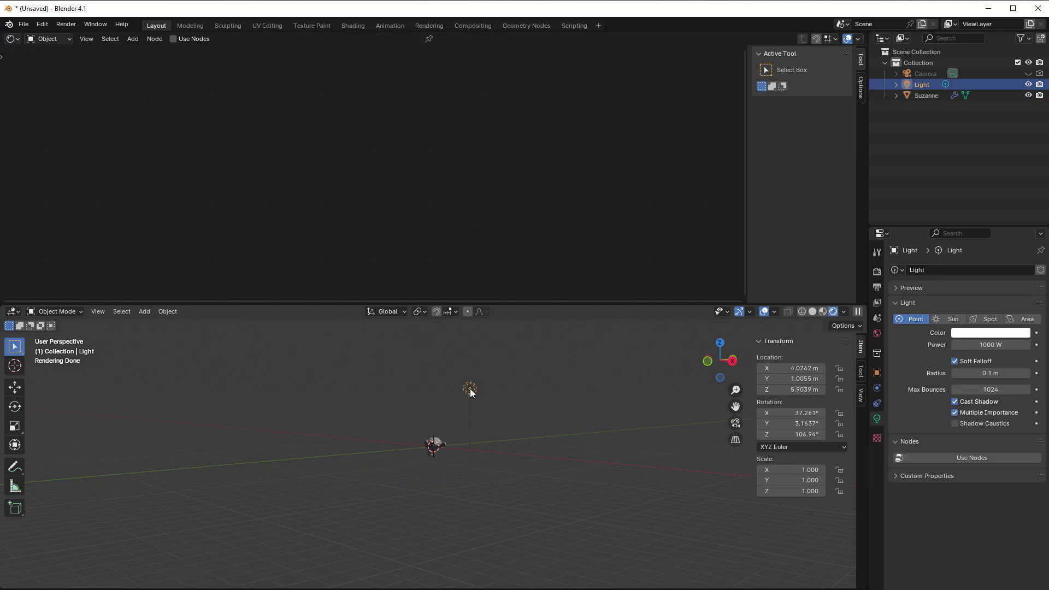
left_click_drag(470, 389, 409, 421)
scroll(448, 467, "up", 6)
middle_click_drag(448, 467, 481, 473)
scroll(474, 473, "up", 1)
- Set the point light's power to 400 W
left_click(991, 345)
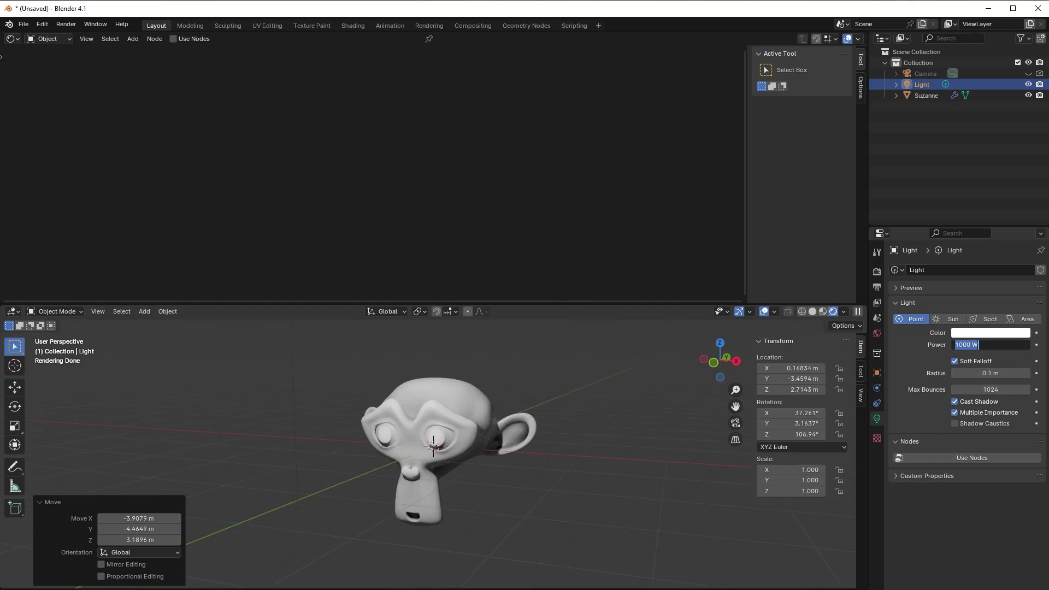
type("400")
key("Return")
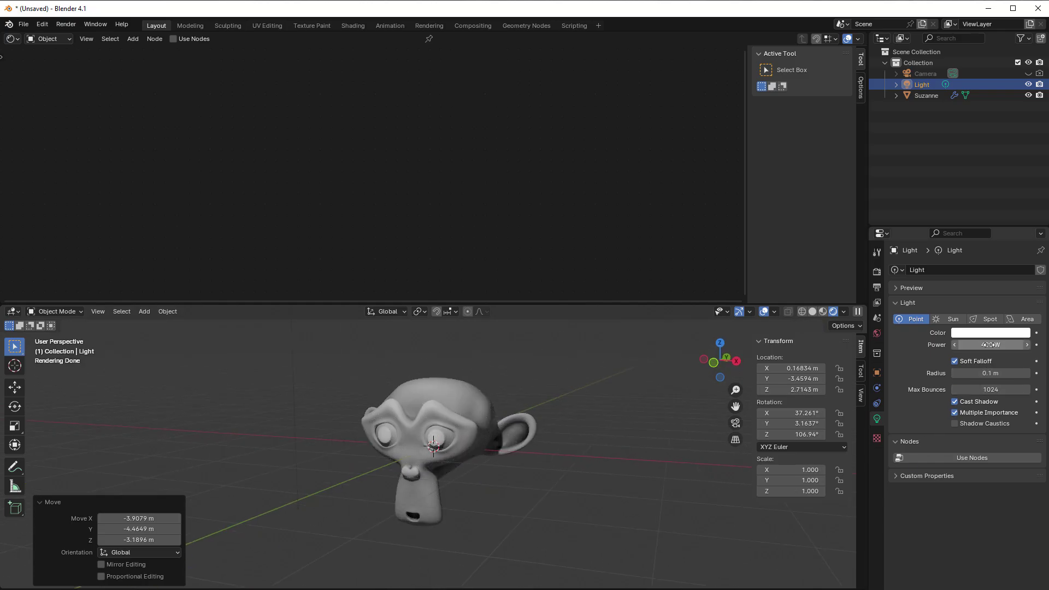
- Reselect Suzanne and move the Color Attribute node slightly lower, away from the Principled BSDF
scroll(517, 474, "up", 2)
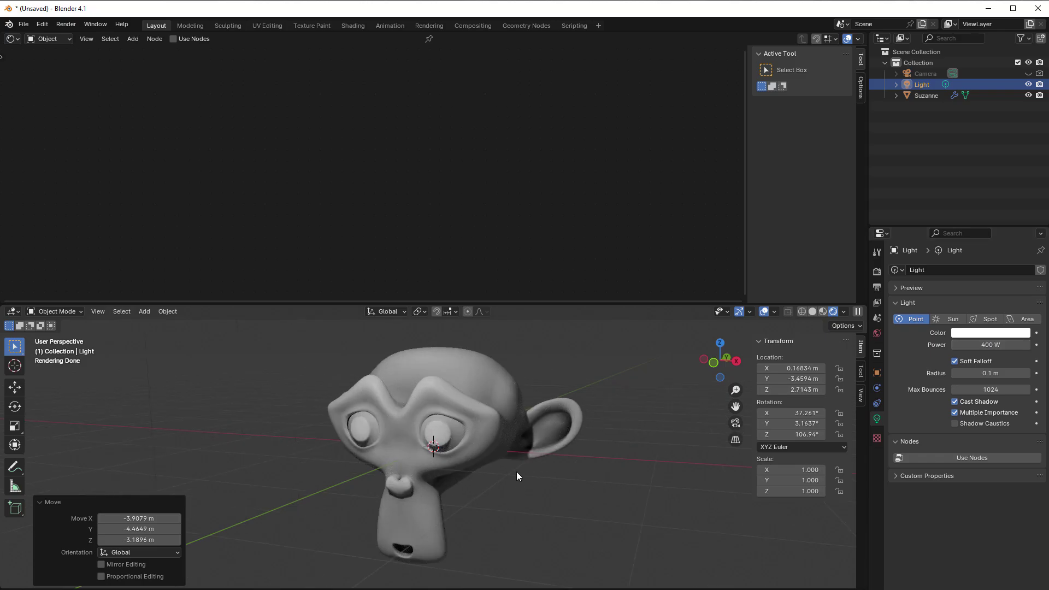
middle_click_drag(516, 471, 472, 434)
left_click(472, 435)
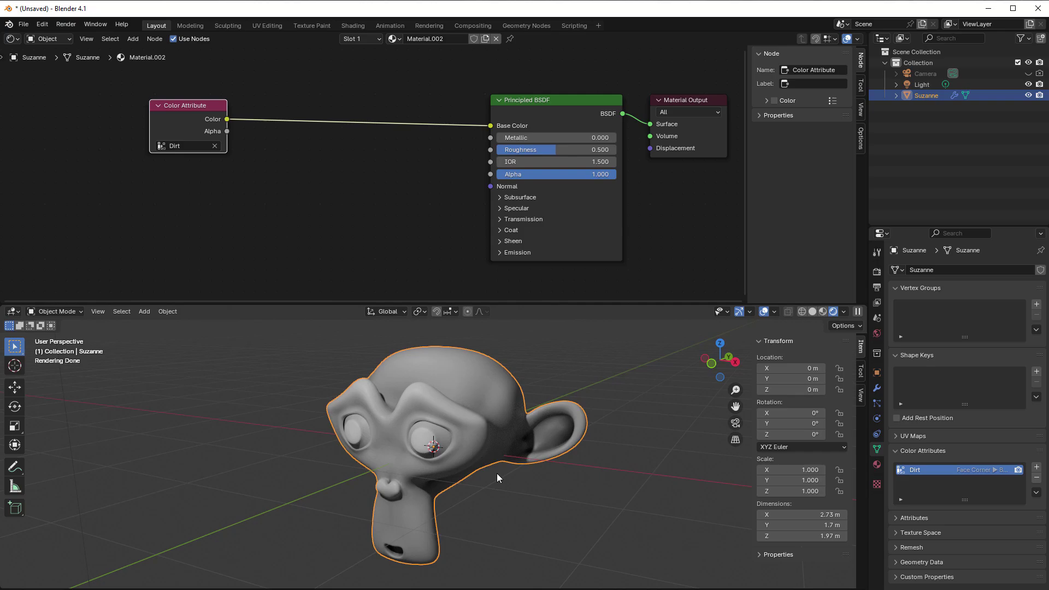
key("g")
left_click(259, 135)
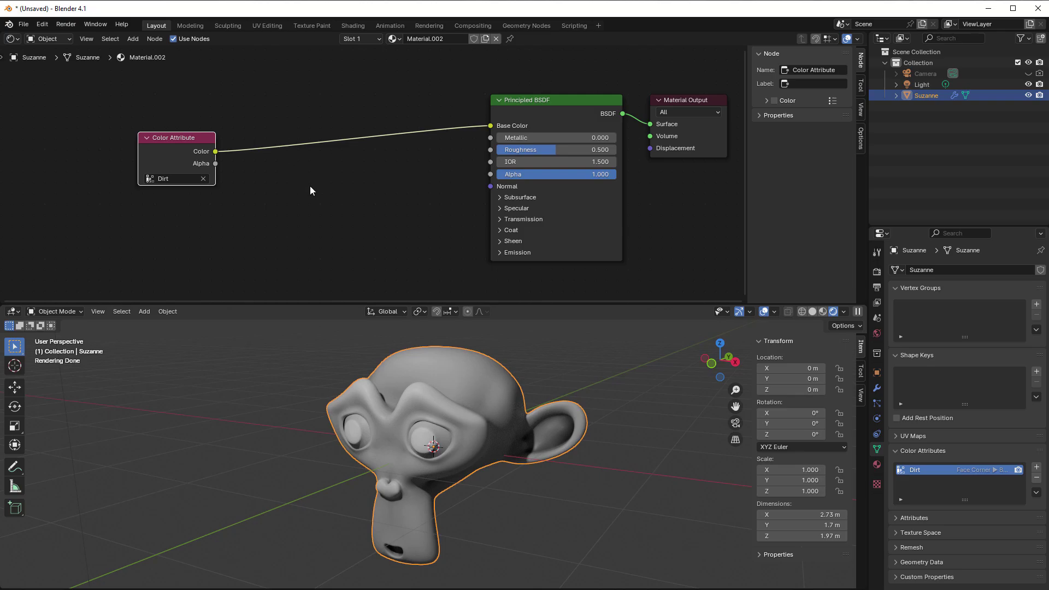
- Insert a Mix Color node, with the Dirt color driving its Factor and its Result feeding the Principled BSDF's Base Color
key("shift+a")
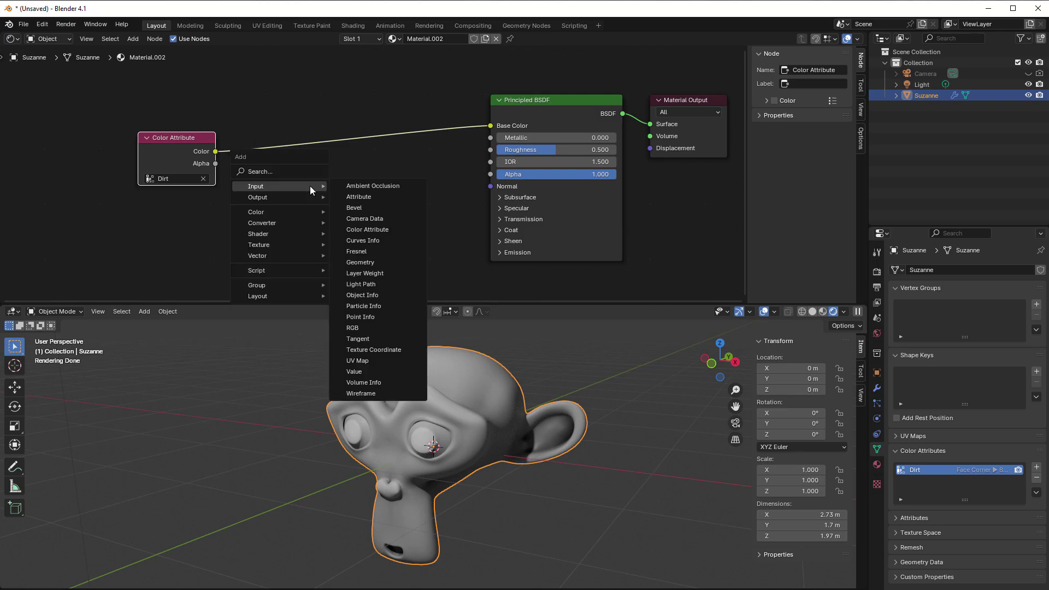
mouse_move(291, 210)
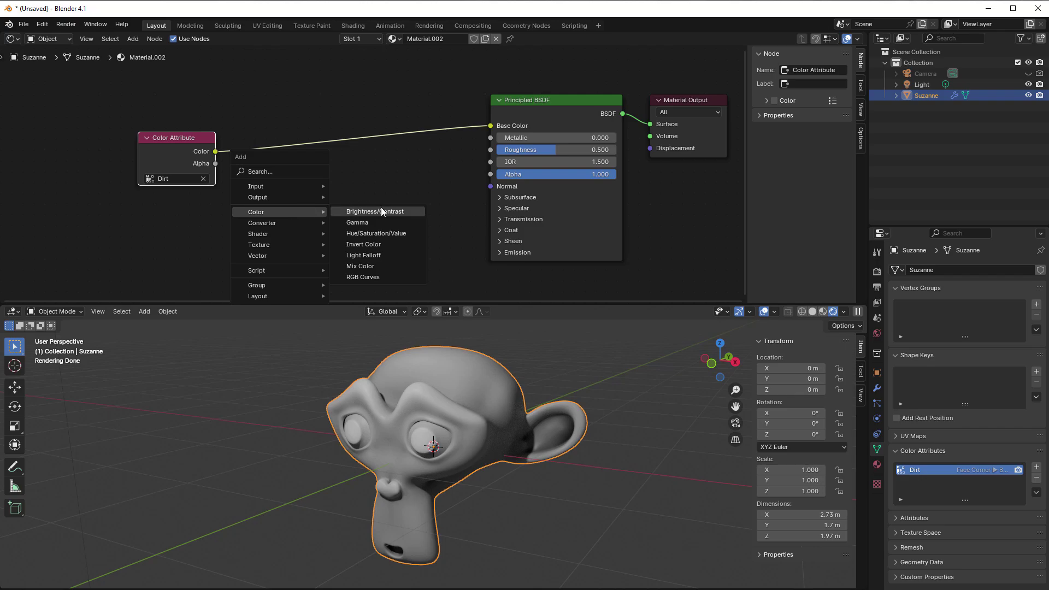
left_click(377, 266)
left_click(369, 147)
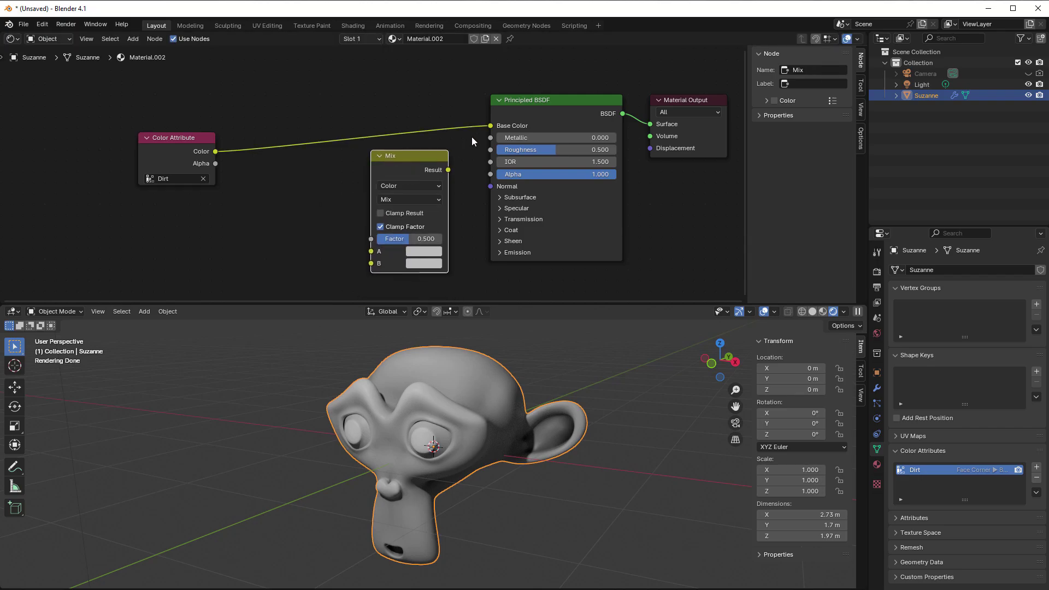
mouse_move(491, 126)
left_mouse_down()
mouse_move(316, 121)
mouse_move(228, 143)
mouse_move(279, 208)
mouse_move(382, 232)
left_mouse_up()
mouse_move(396, 158)
left_mouse_down()
mouse_move(352, 117)
mouse_move(412, 106)
mouse_move(488, 127)
left_mouse_up()
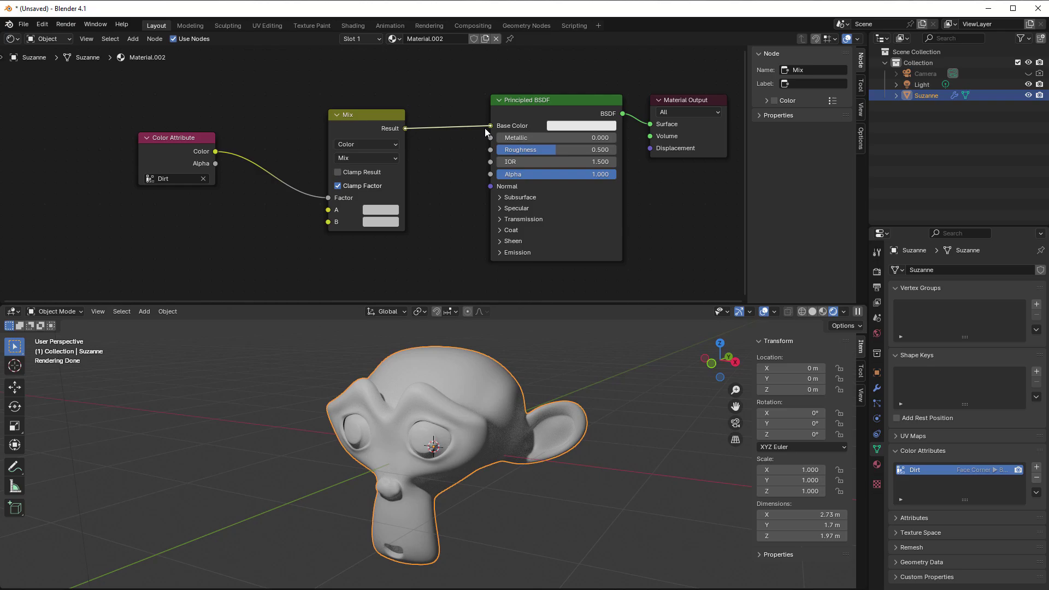
- Nudge the Color Attribute node towards the Mix node and set the Mix node's A color to a darkened orange-brown
left_click(381, 209)
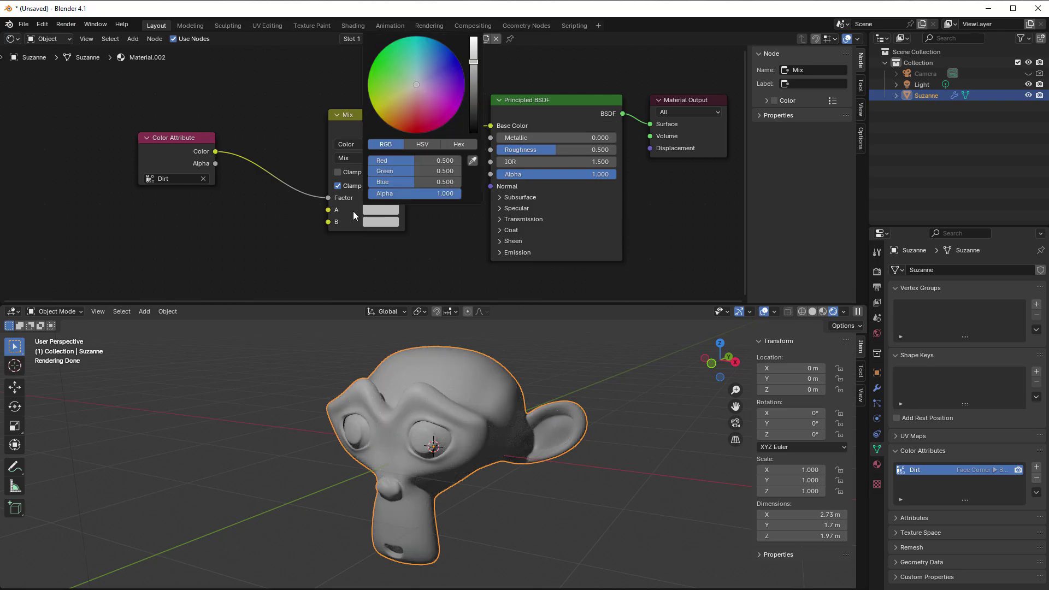
left_click_drag(207, 161, 220, 165)
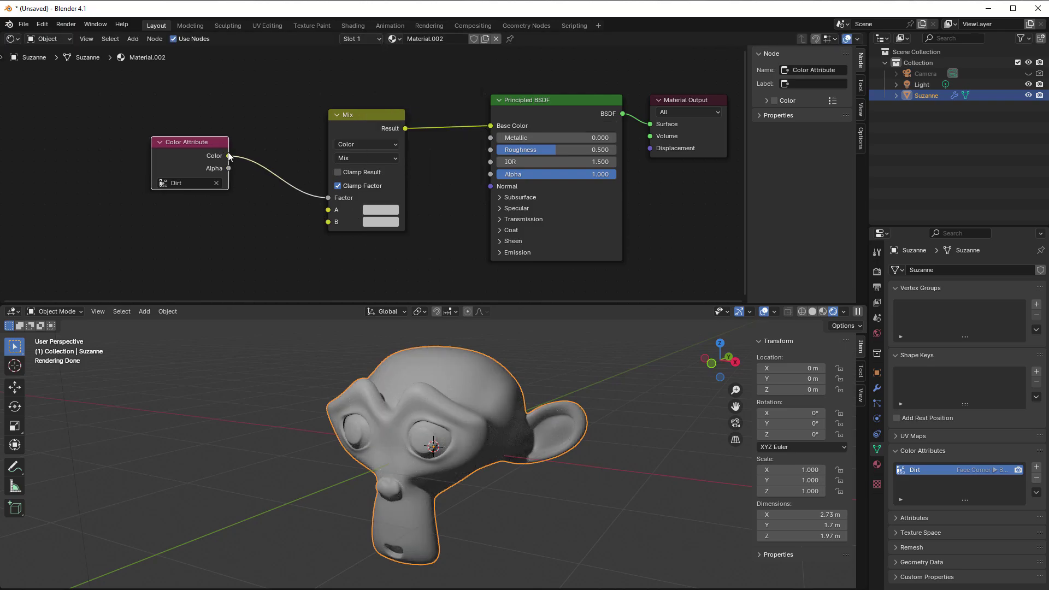
left_click(385, 211)
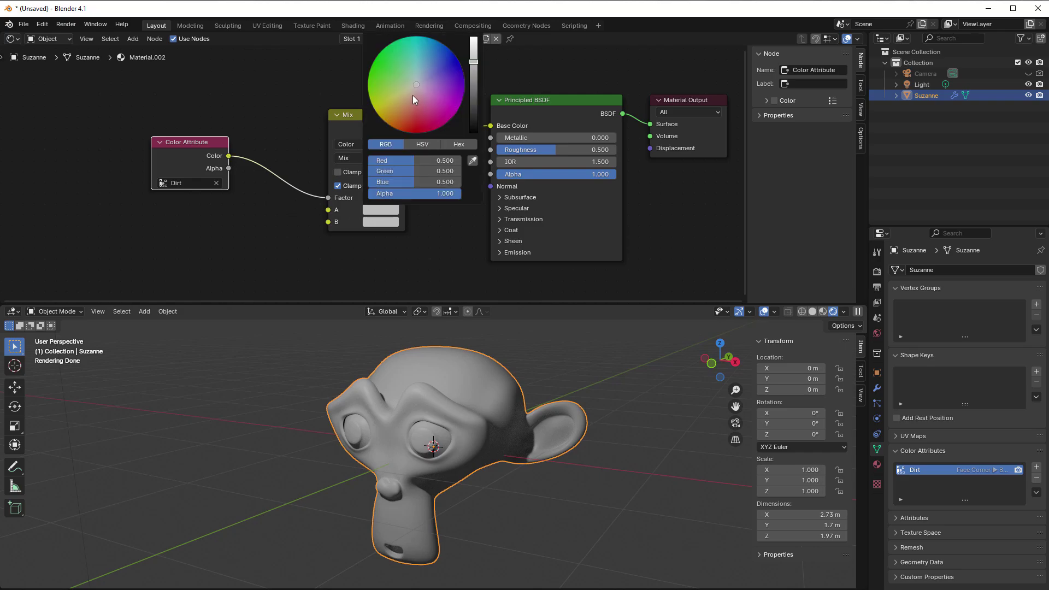
left_click_drag(412, 94, 409, 106)
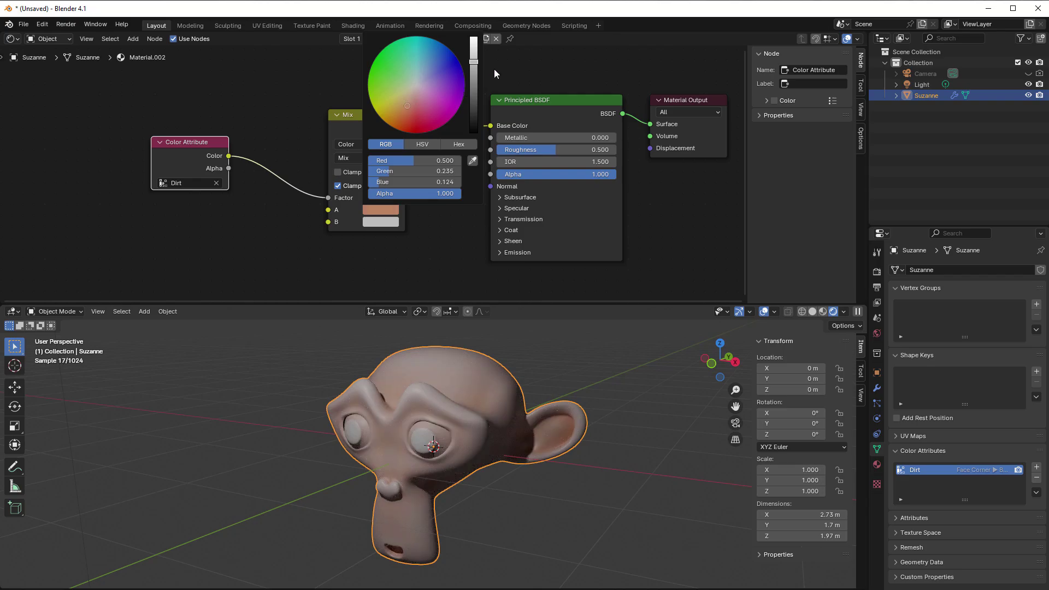
left_click_drag(474, 62, 473, 77)
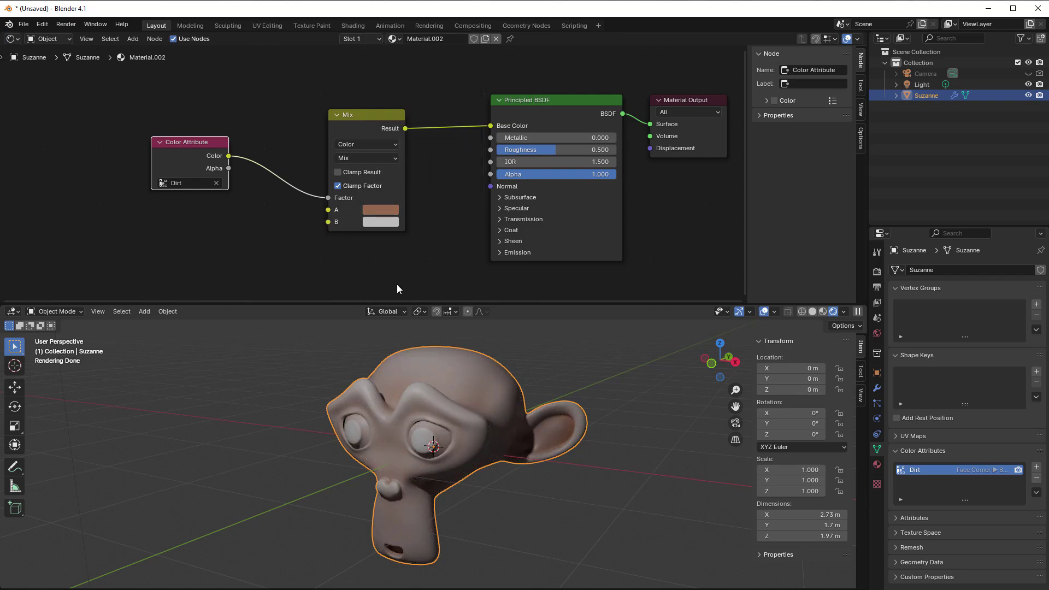
- Move the Mix node slightly up and shift the Color Attribute node farther away from it
left_click_drag(359, 127, 360, 122)
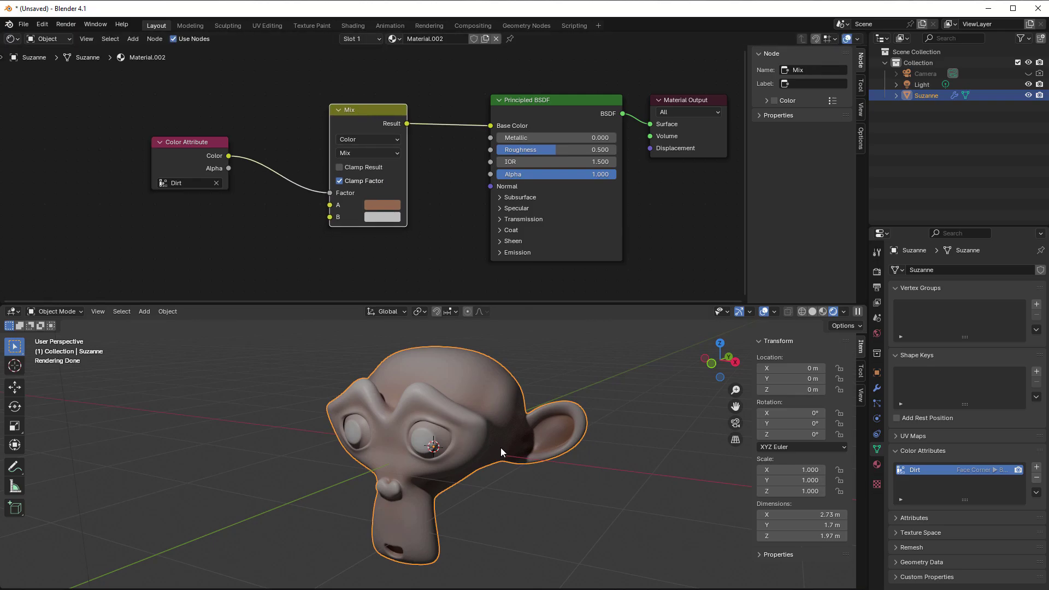
middle_click_drag(301, 277, 335, 262)
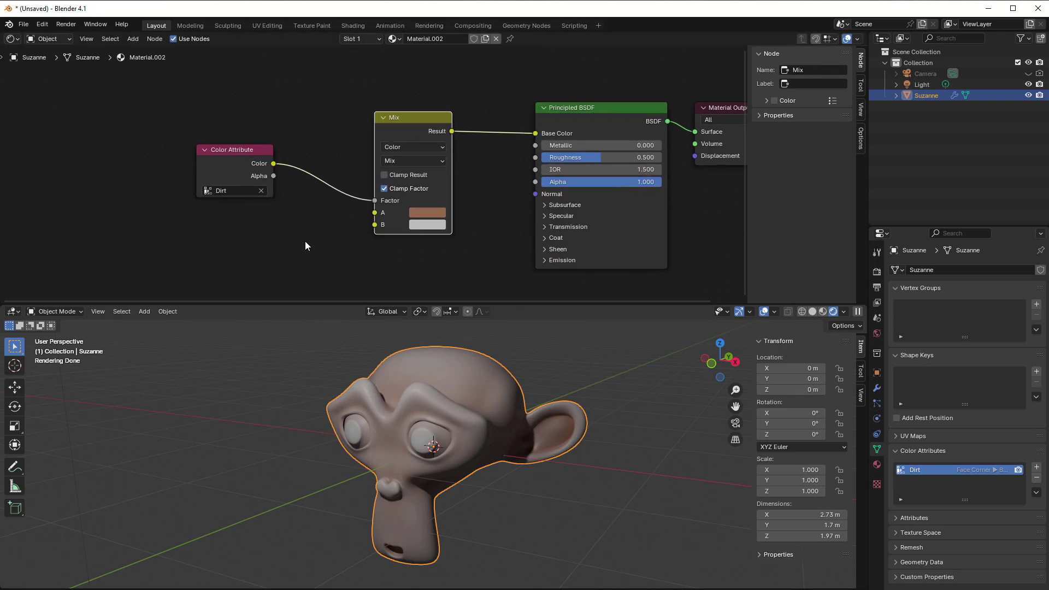
left_click(223, 162)
left_click_drag(223, 163, 194, 160)
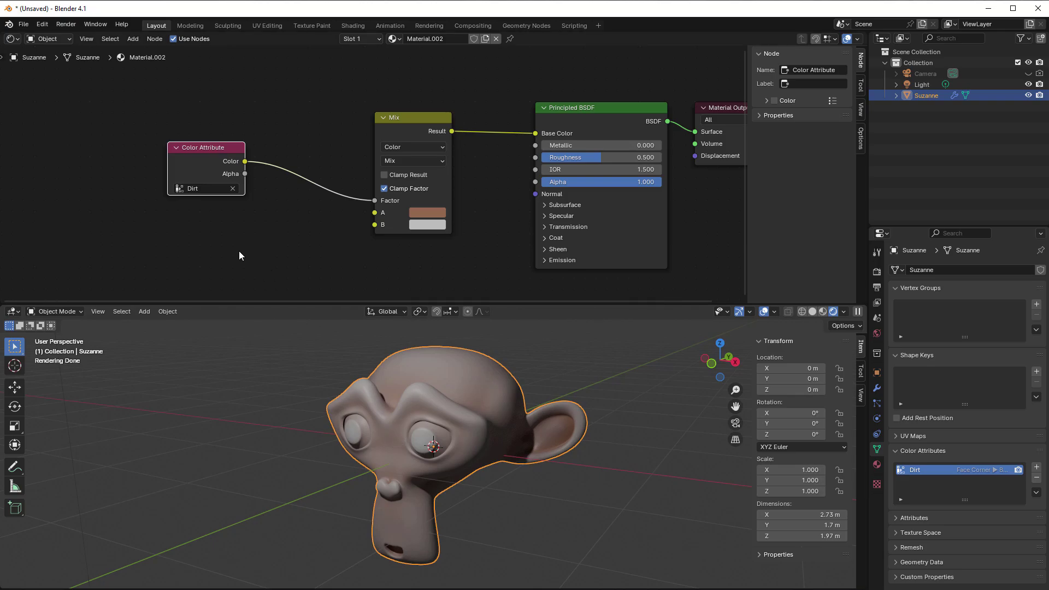
- Add a Noise Texture node directly below the Color Attribute node
middle_click_drag(238, 250, 253, 236)
left_click(210, 242)
key("shift+a")
mouse_move(211, 239)
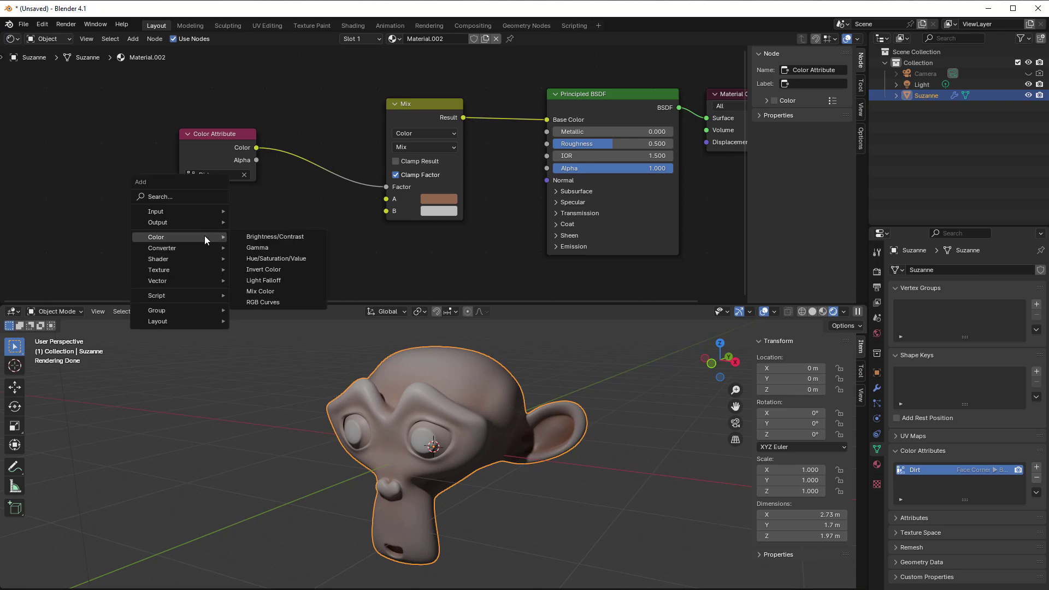
mouse_move(169, 268)
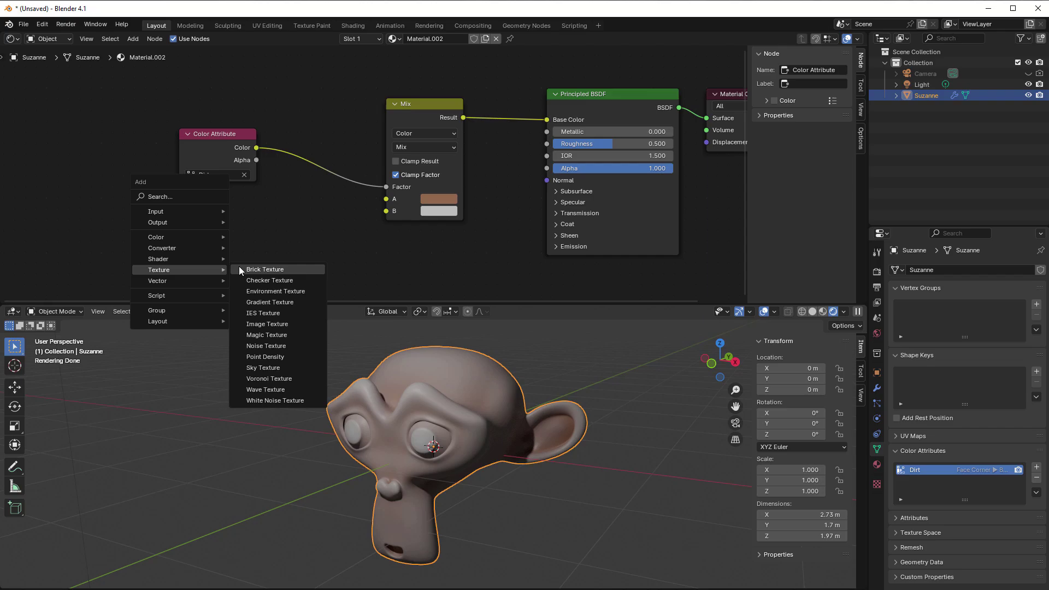
left_click(270, 344)
left_click(217, 215)
middle_click_drag(318, 229, 330, 208)
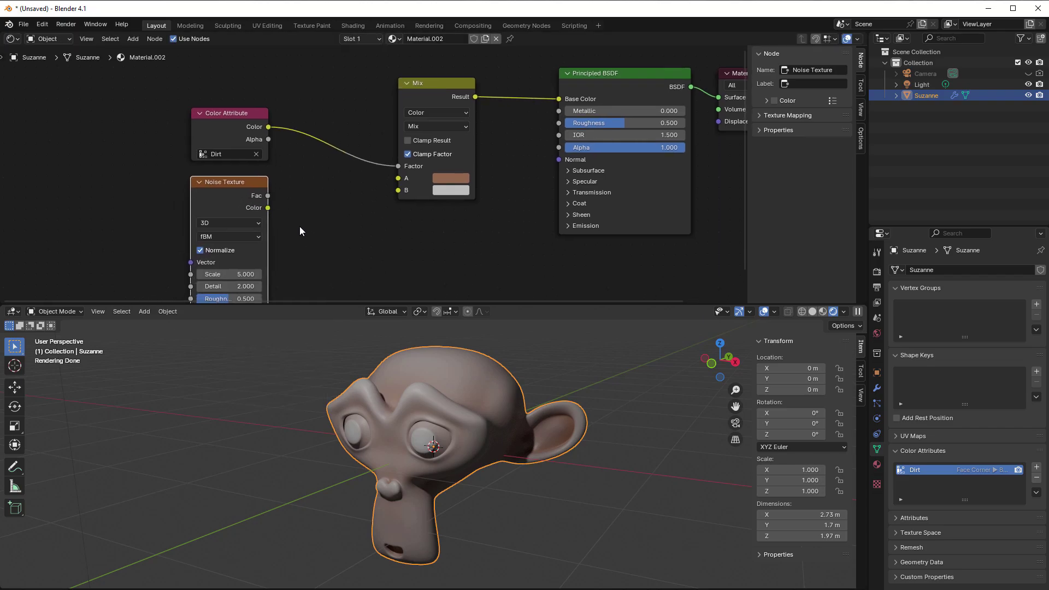
left_click_drag(221, 192, 217, 188)
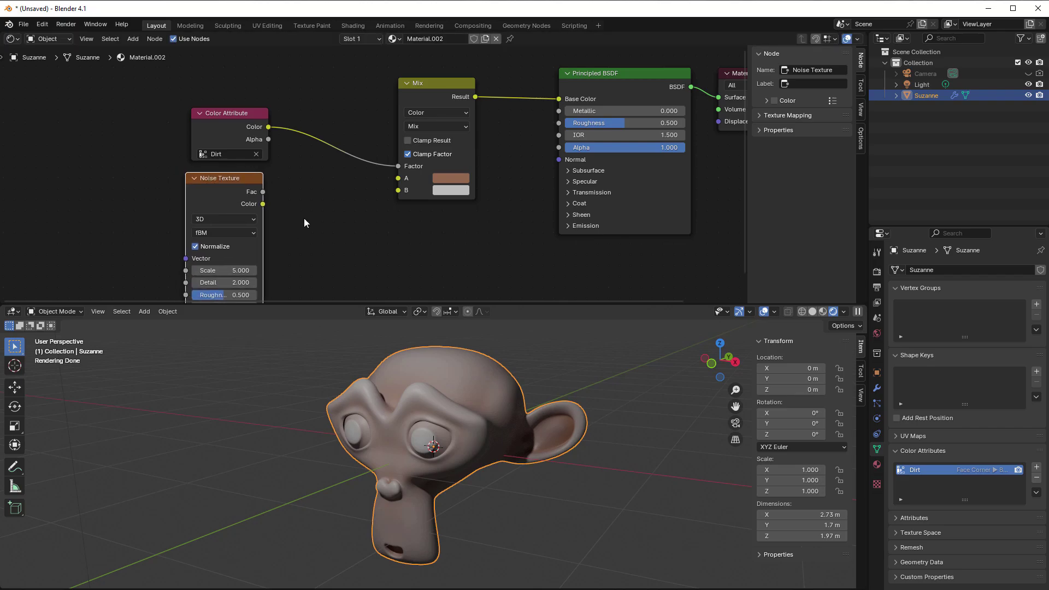
- Add a Math node beside the Noise Texture and set its operation to Multiply
key("shift+a")
mouse_move(304, 218)
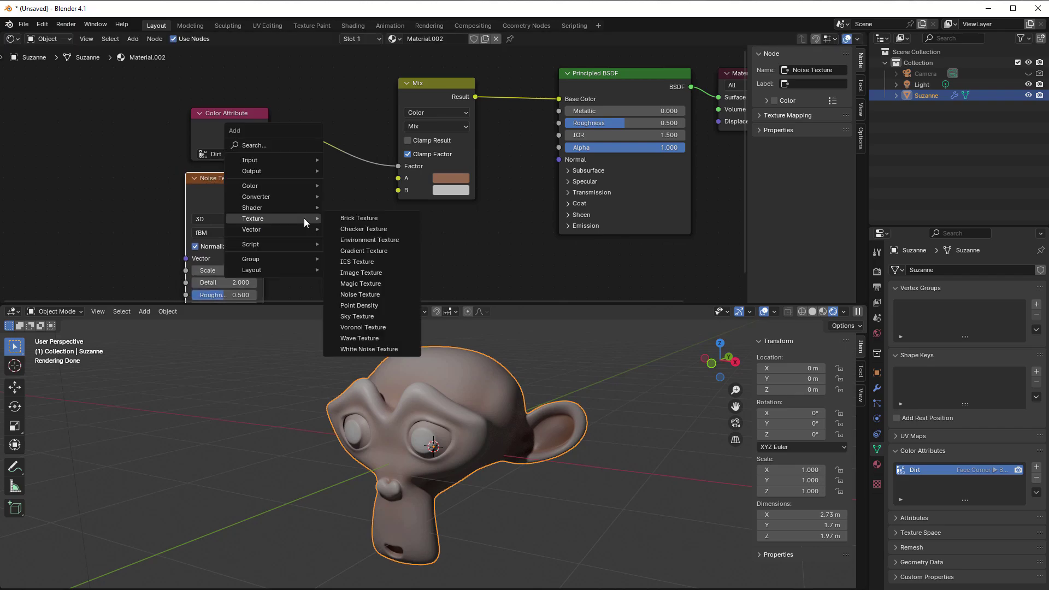
mouse_move(282, 196)
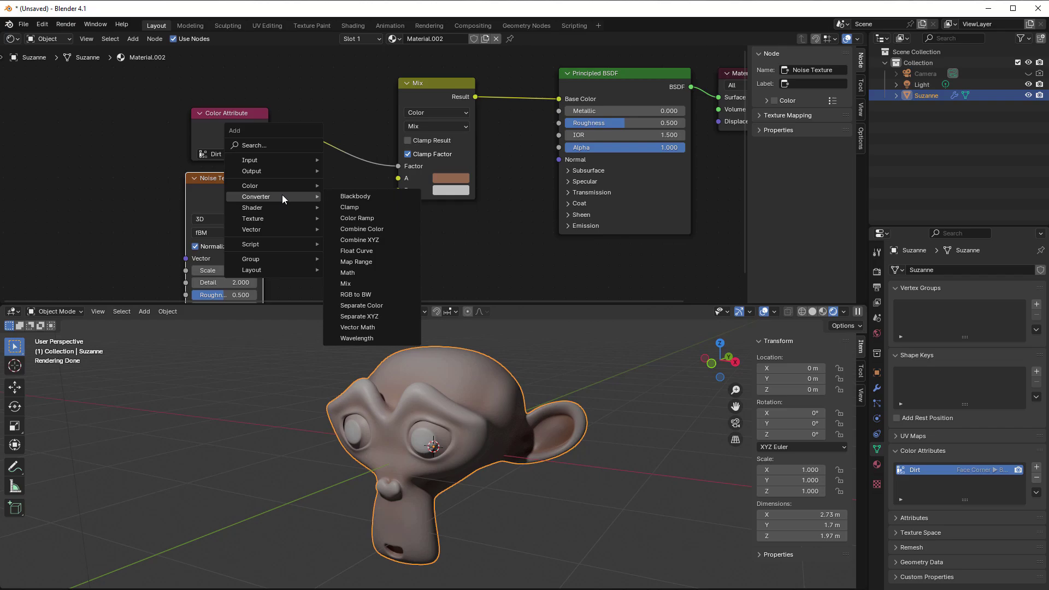
left_click(352, 273)
left_click(309, 244)
left_click(314, 221)
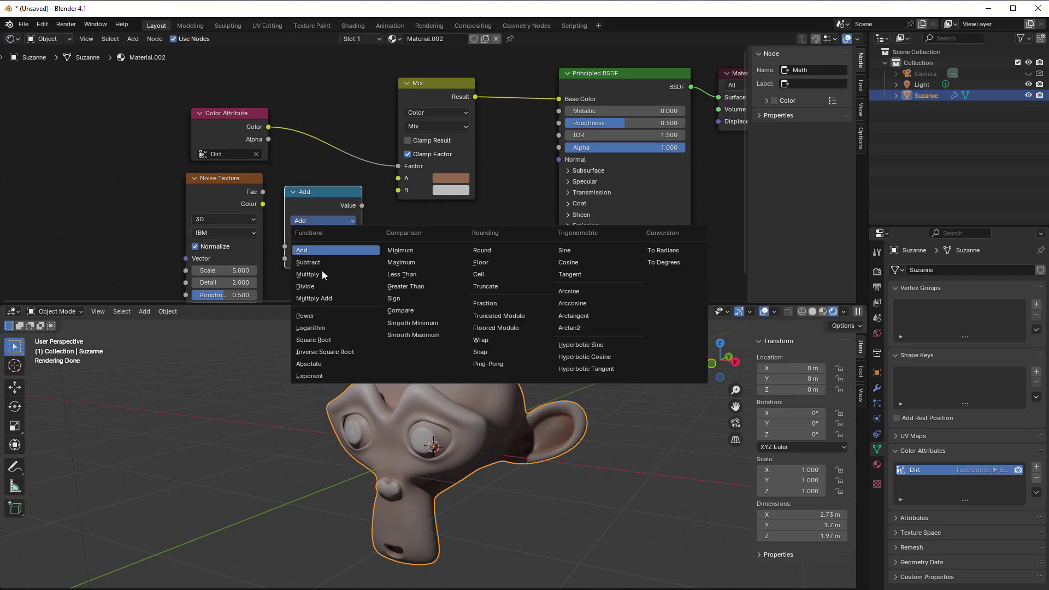
left_click(325, 274)
- Connect the Noise Texture's Fac to the Multiply node's first value and set its second value to 0.04
left_click_drag(263, 191, 306, 259)
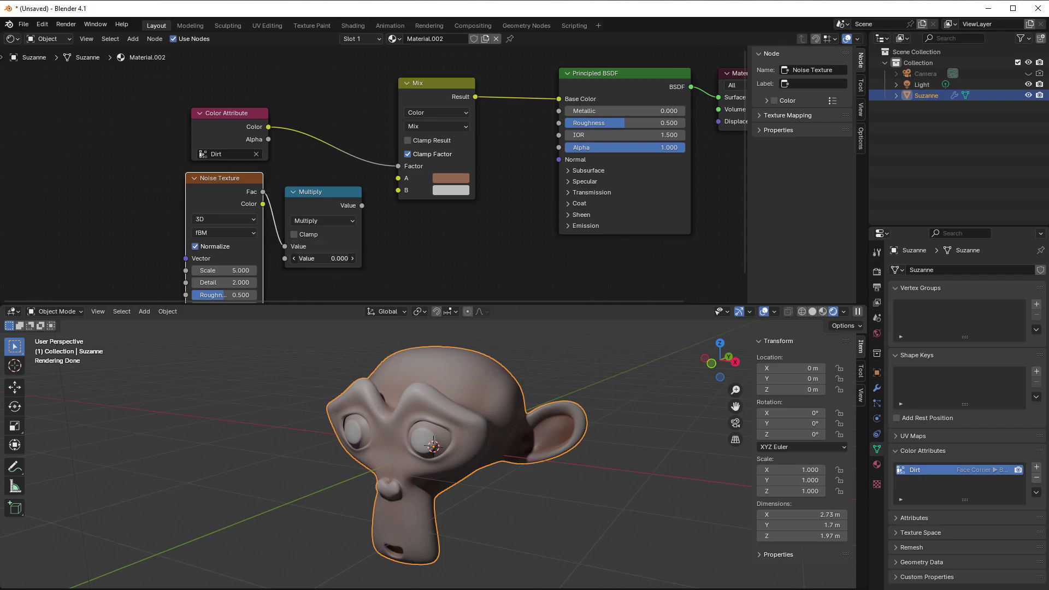
left_click(320, 258)
type("0.04")
key("Return")
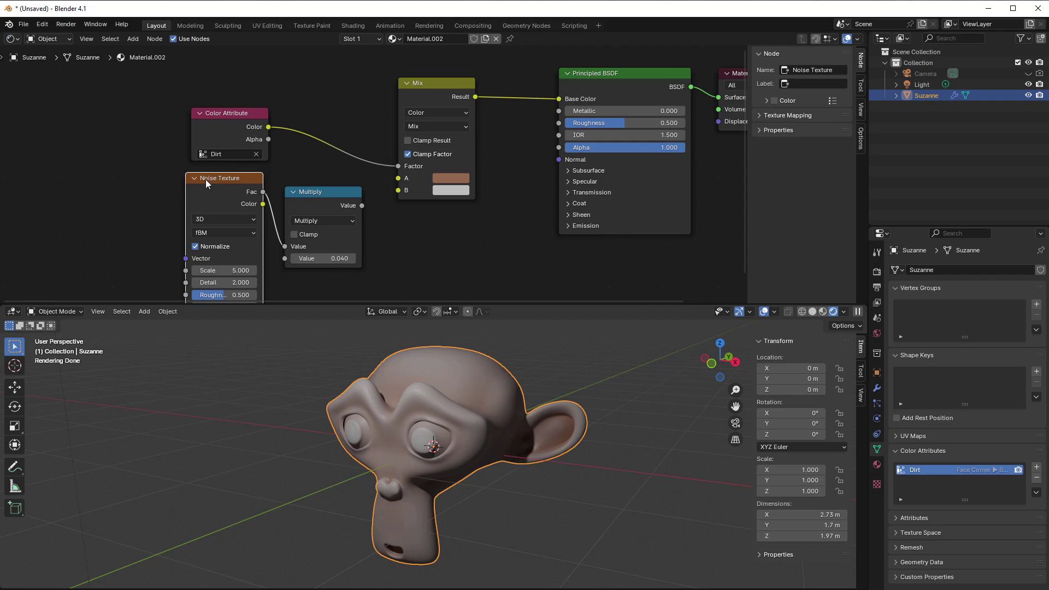
- Make room and insert a duplicate Math node set to Subtract between Color Attribute and Mix, with the Multiply result feeding its second value
left_click_drag(205, 178, 135, 174)
left_click_drag(319, 201, 251, 200)
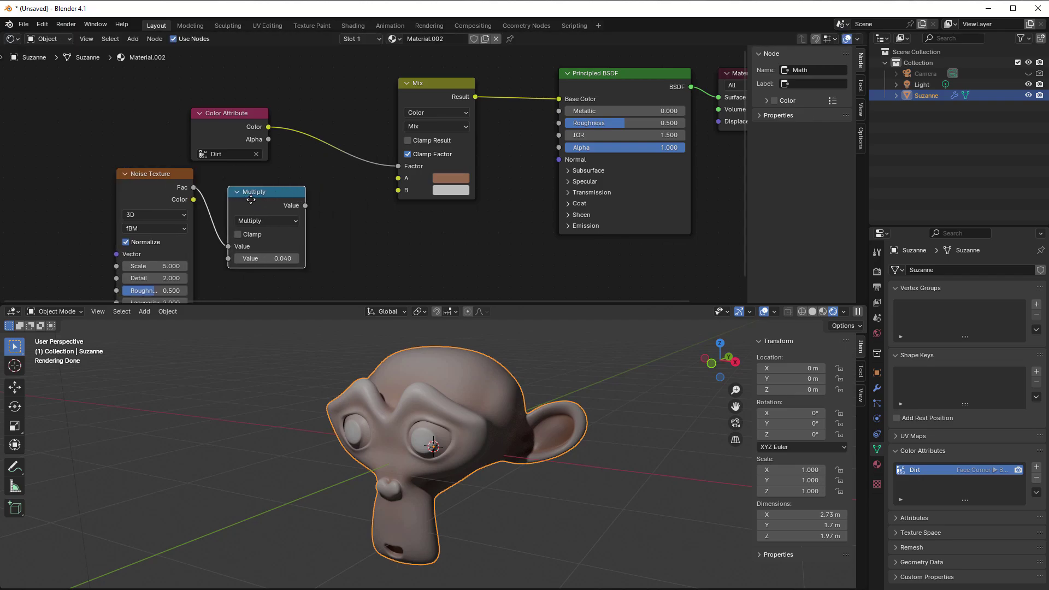
key("shift+d")
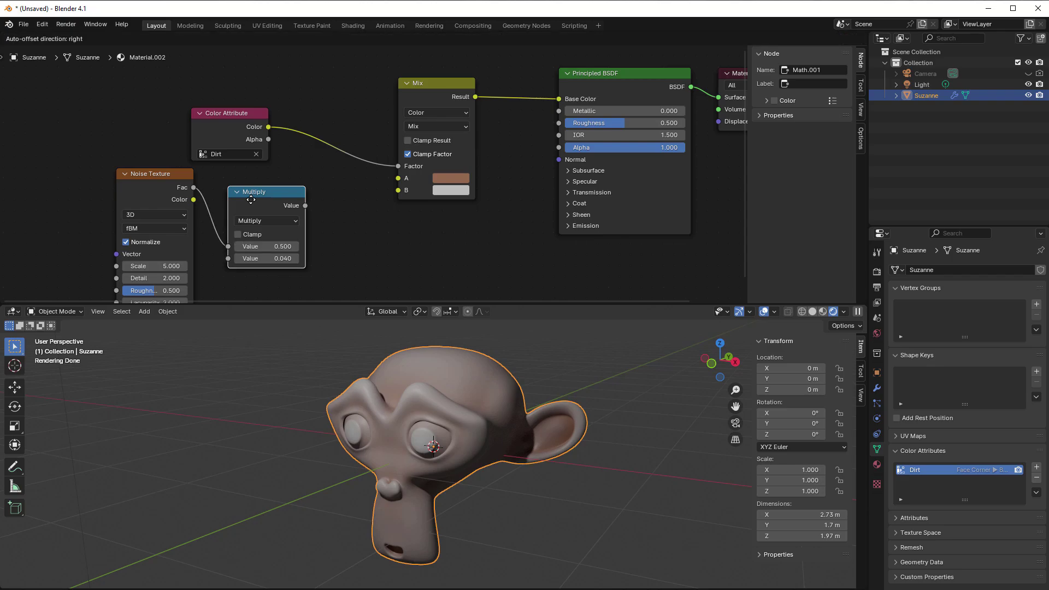
left_click(347, 122)
left_click(355, 143)
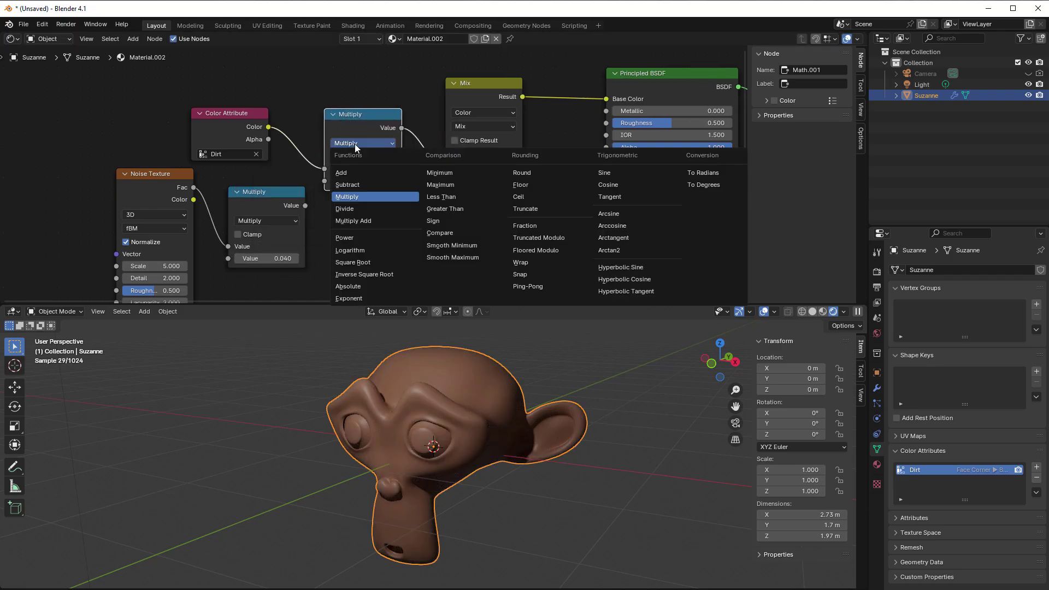
left_click(366, 185)
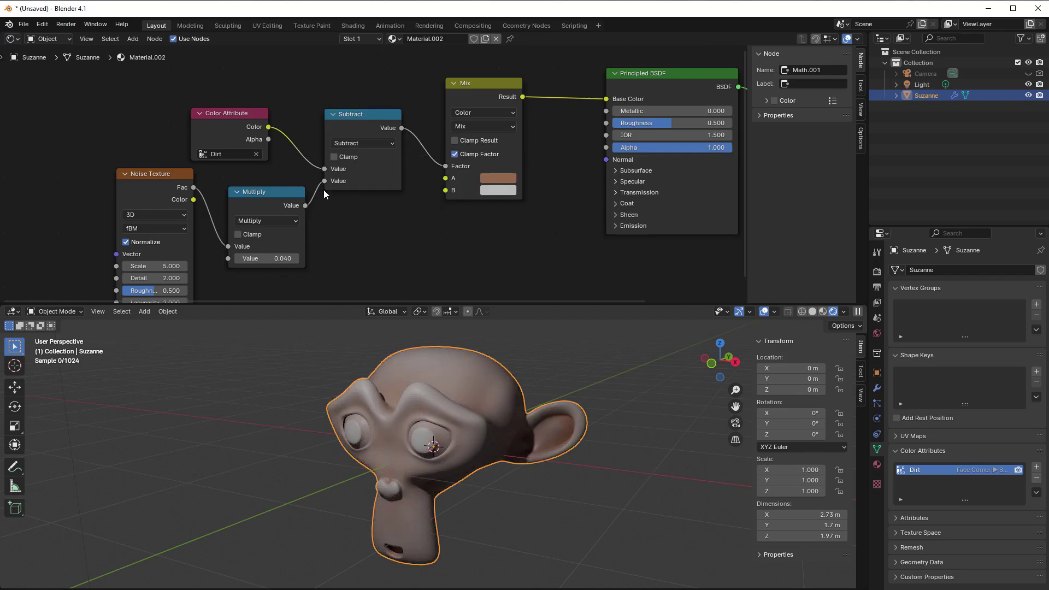
- Set the Noise Texture's scale to 11.5, detail to 3 and roughness to 0.708, and the Multiply value to 0.34
scroll(315, 233, "up", 2)
middle_click_drag(316, 234, 436, 209)
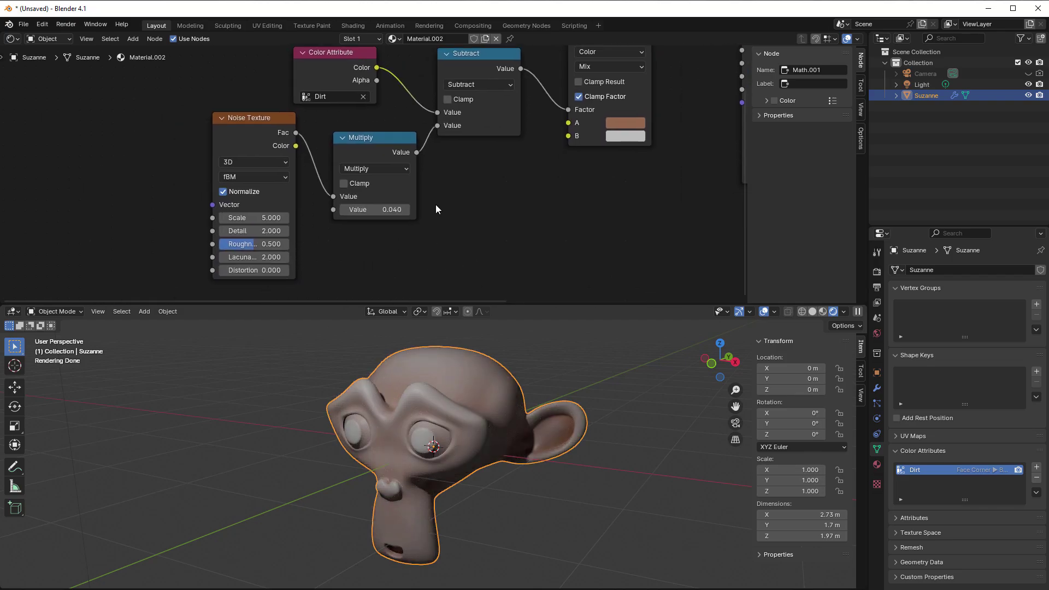
left_click_drag(246, 221, 256, 257)
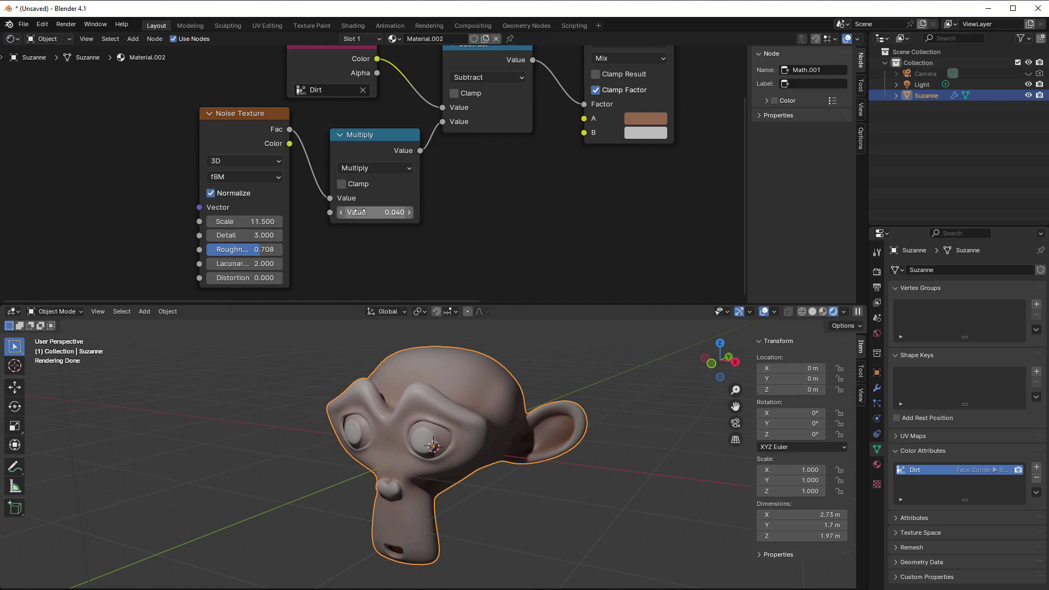
left_click(408, 212)
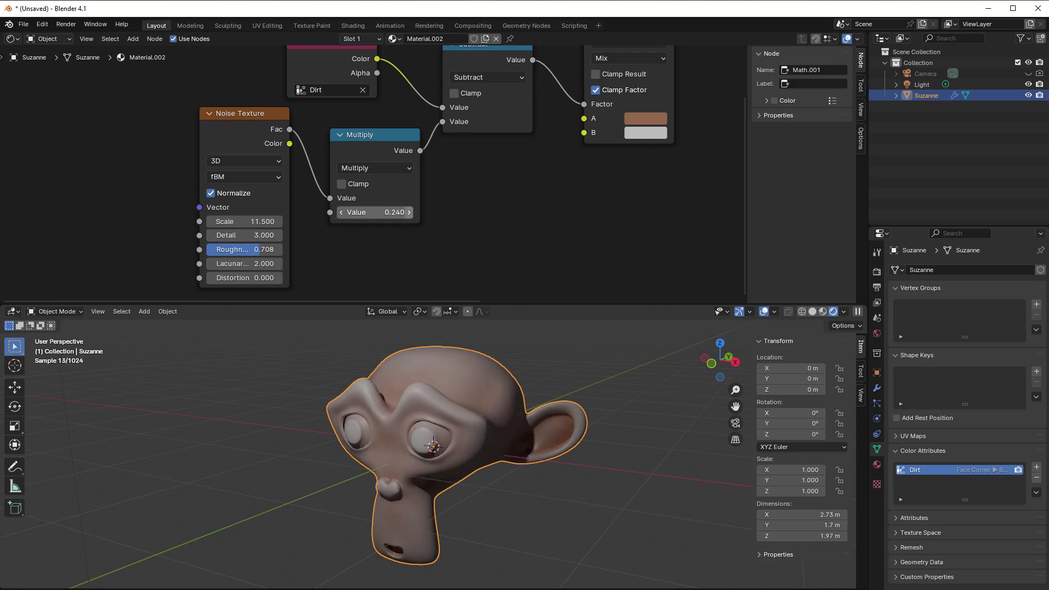
- Examine the noise-broken dirt on Suzanne's head and face from several angles, and review the material's node chain
middle_click_drag(467, 441, 479, 415)
scroll(472, 426, "up", 3)
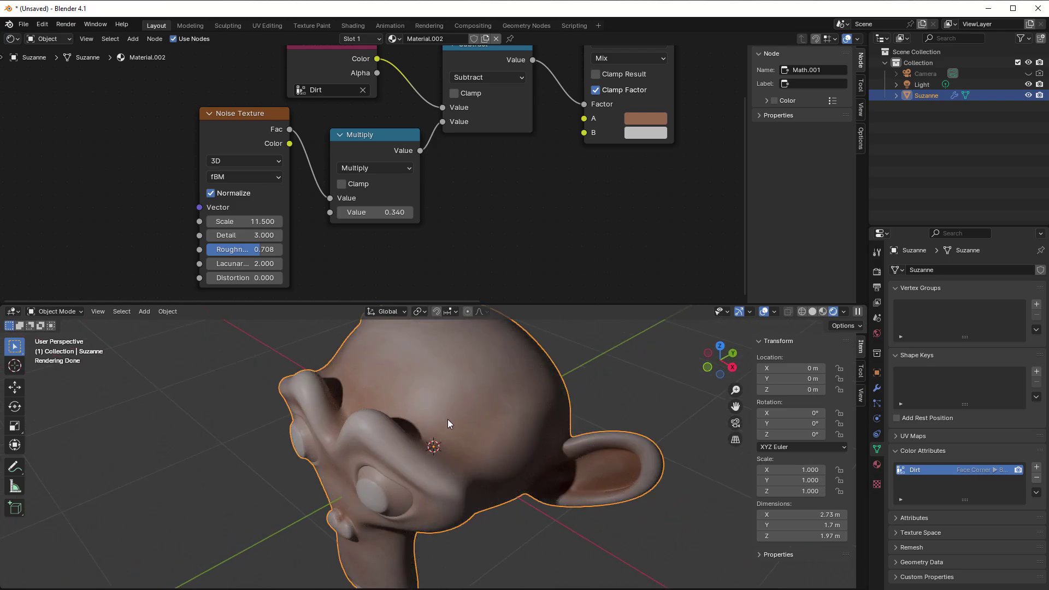
scroll(447, 419, "down", 1)
middle_click_drag(442, 427, 478, 389)
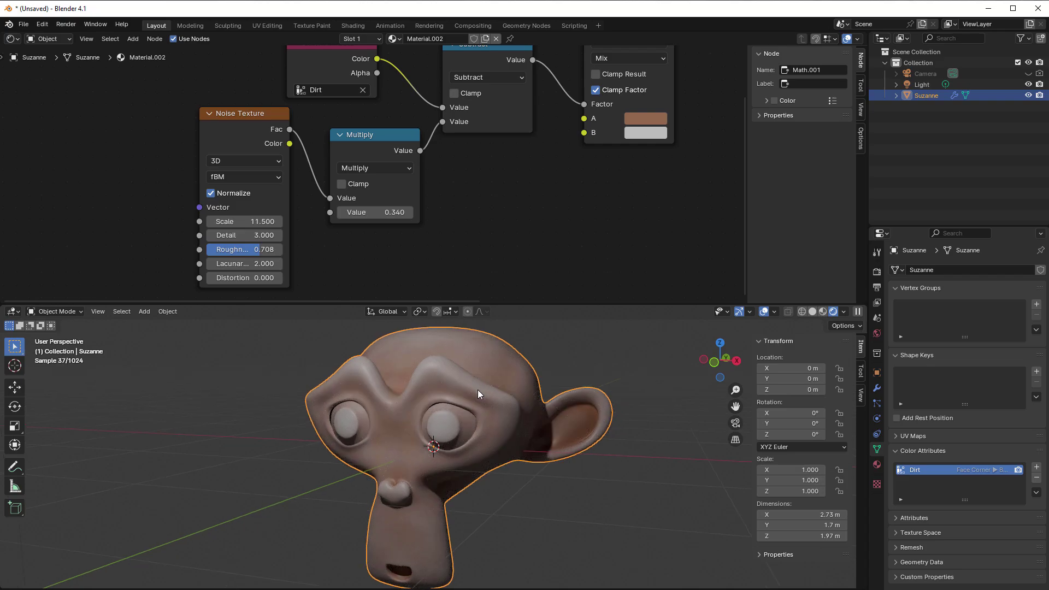
mouse_move(547, 407)
middle_mouse_down()
mouse_move(504, 413)
mouse_move(545, 424)
middle_mouse_up()
scroll(552, 205, "down", 2)
middle_click_drag(536, 206, 427, 214)
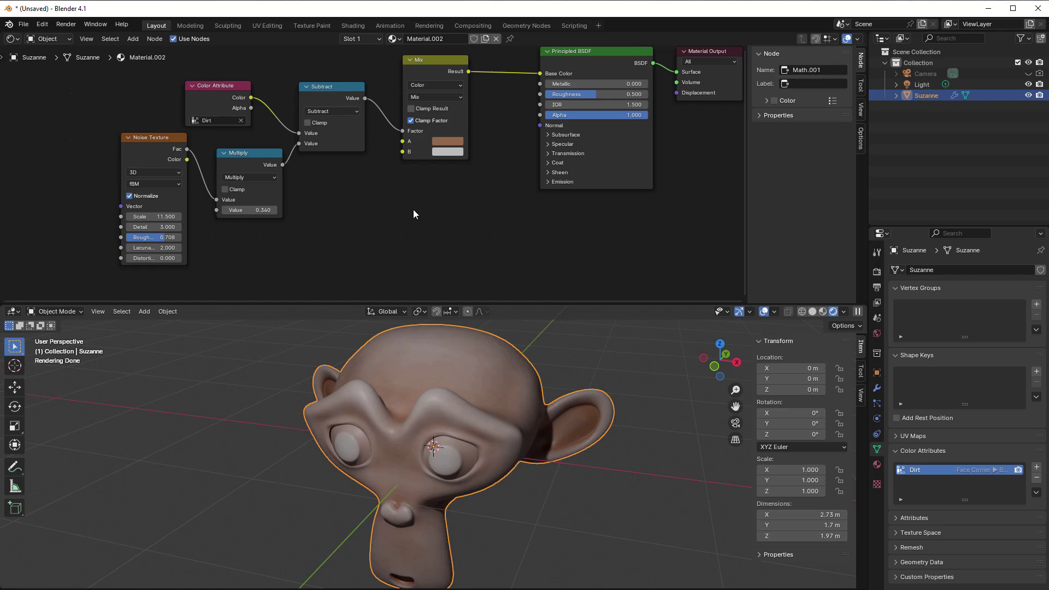
scroll(391, 212, "up", 2)
middle_click_drag(391, 212, 383, 266)
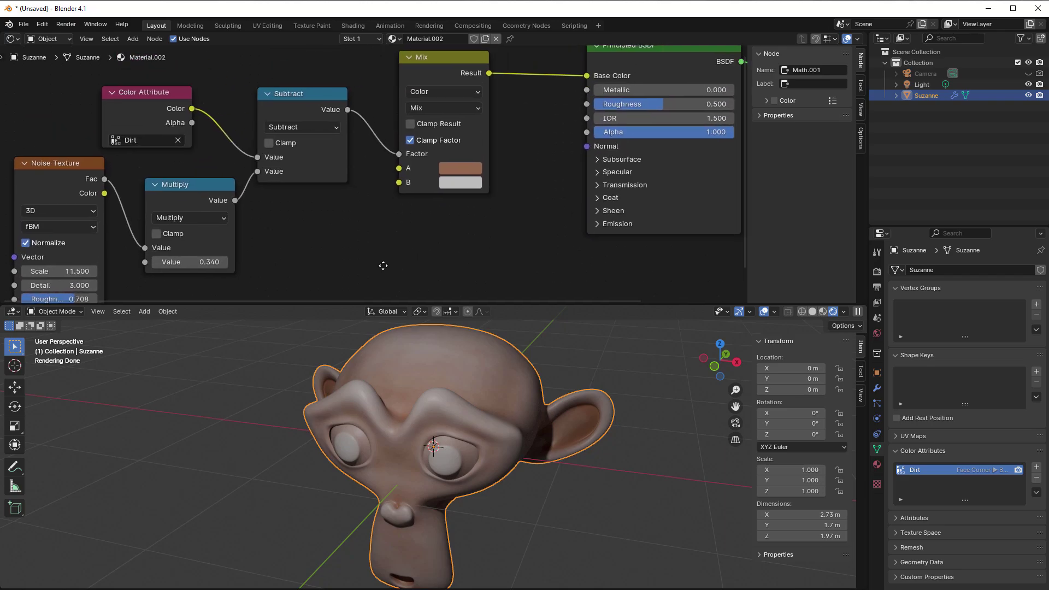